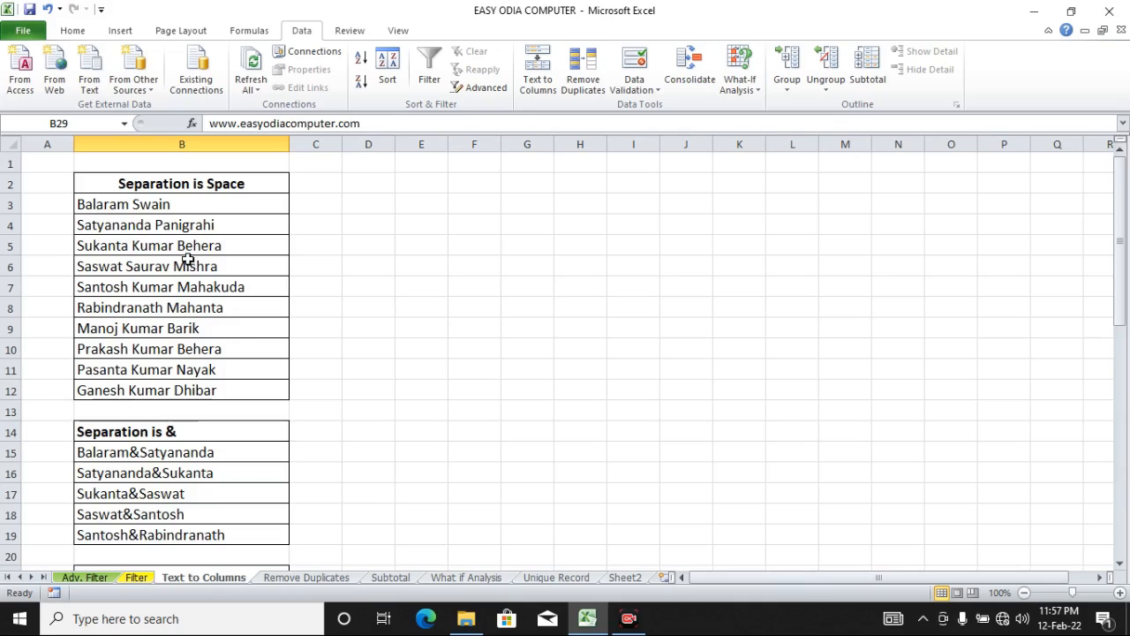
Step: Select the names in B3:B12 and open the Text to Columns wizard
{"action": "left_click", "coordinate": [200, 206]}
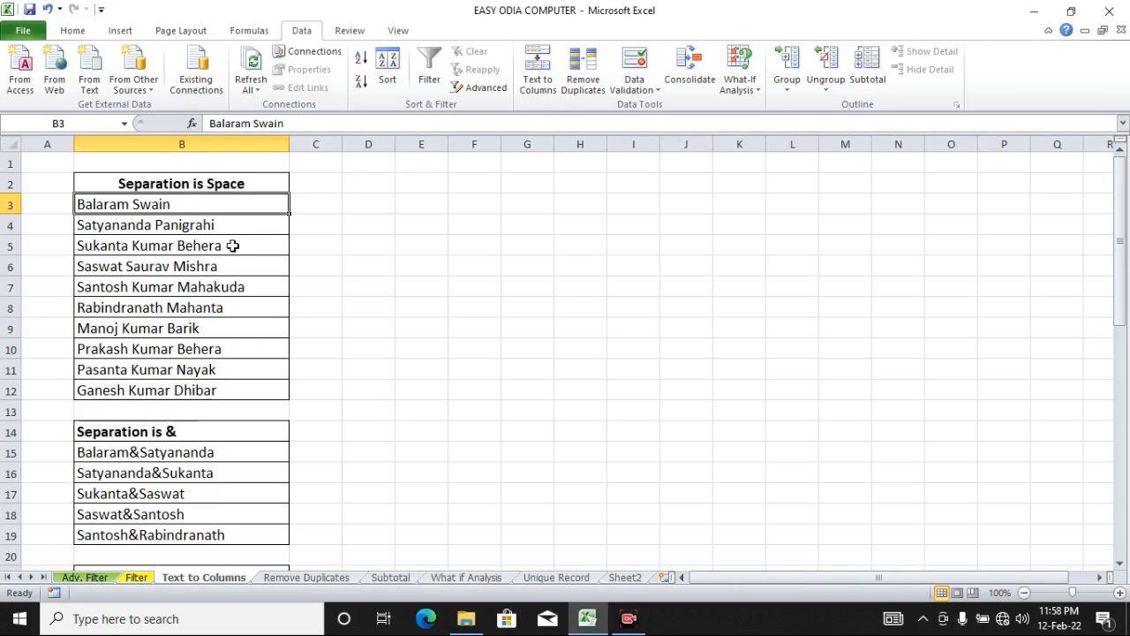
{"action": "left_click_drag", "start_coordinate": [266, 203], "coordinate": [263, 386]}
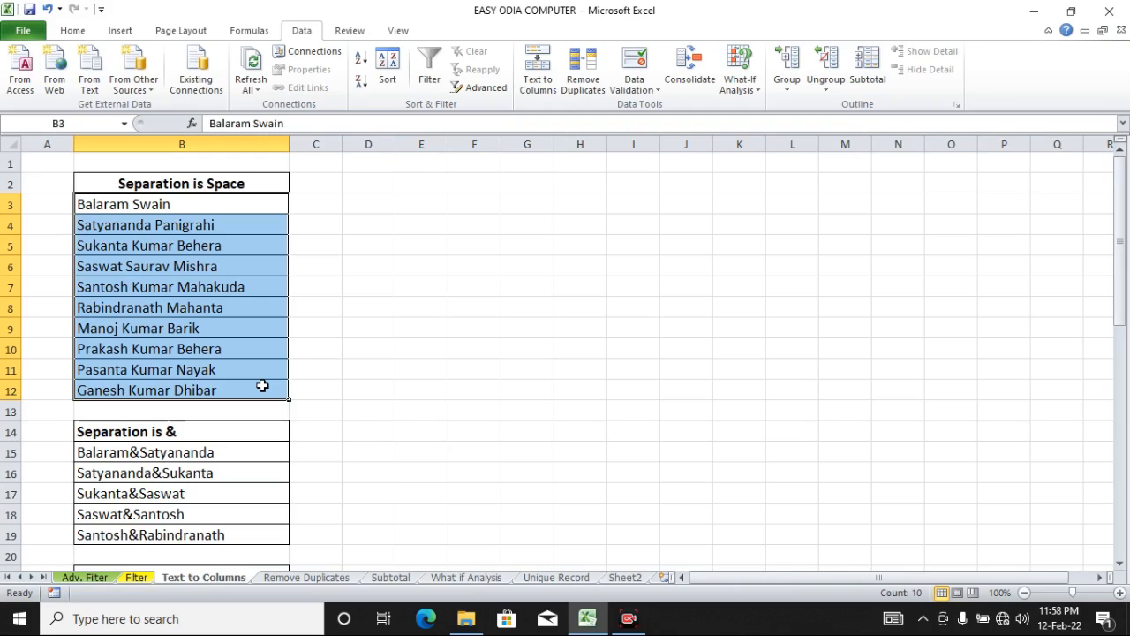
{"action": "left_click", "coordinate": [219, 254]}
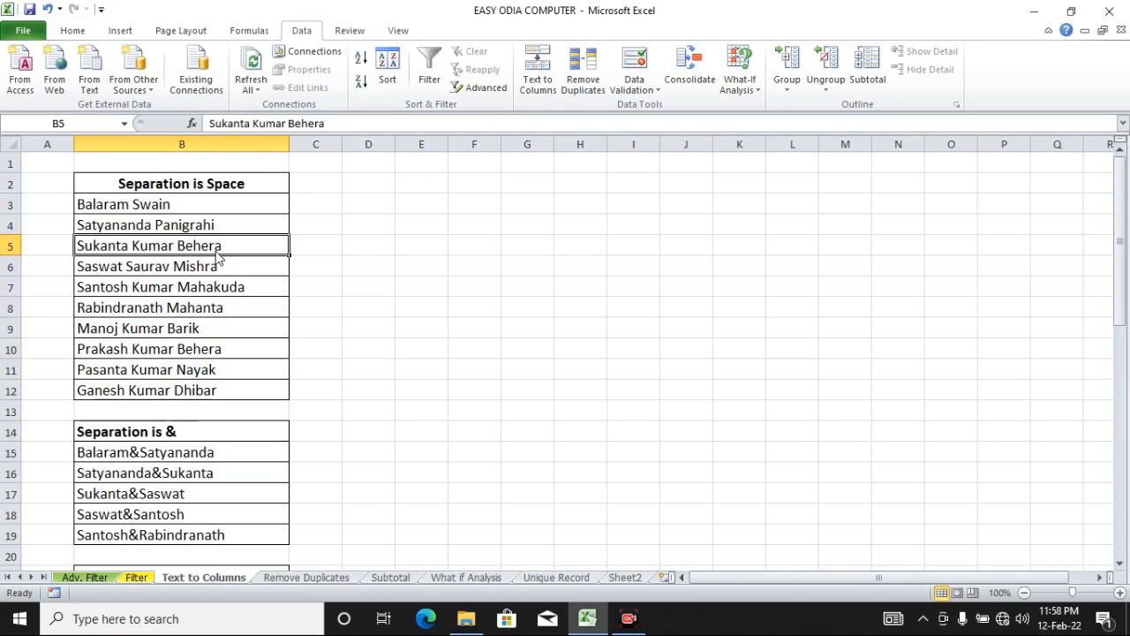
{"action": "left_click", "coordinate": [278, 210]}
{"action": "left_click_drag", "start_coordinate": [278, 213], "coordinate": [263, 380]}
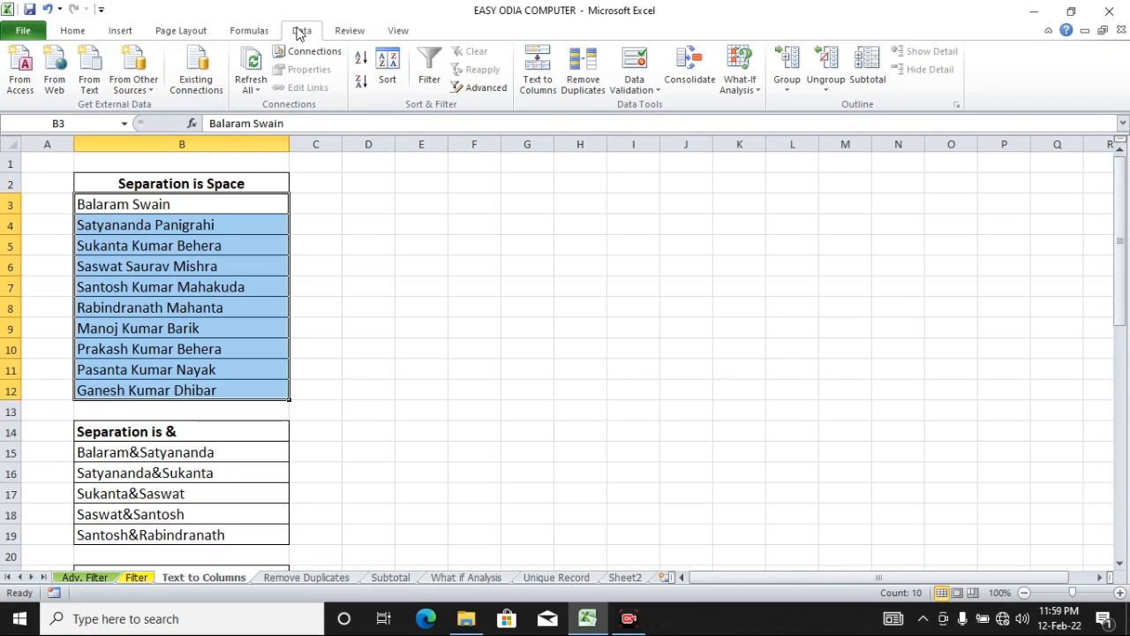
{"action": "left_click", "coordinate": [545, 85]}
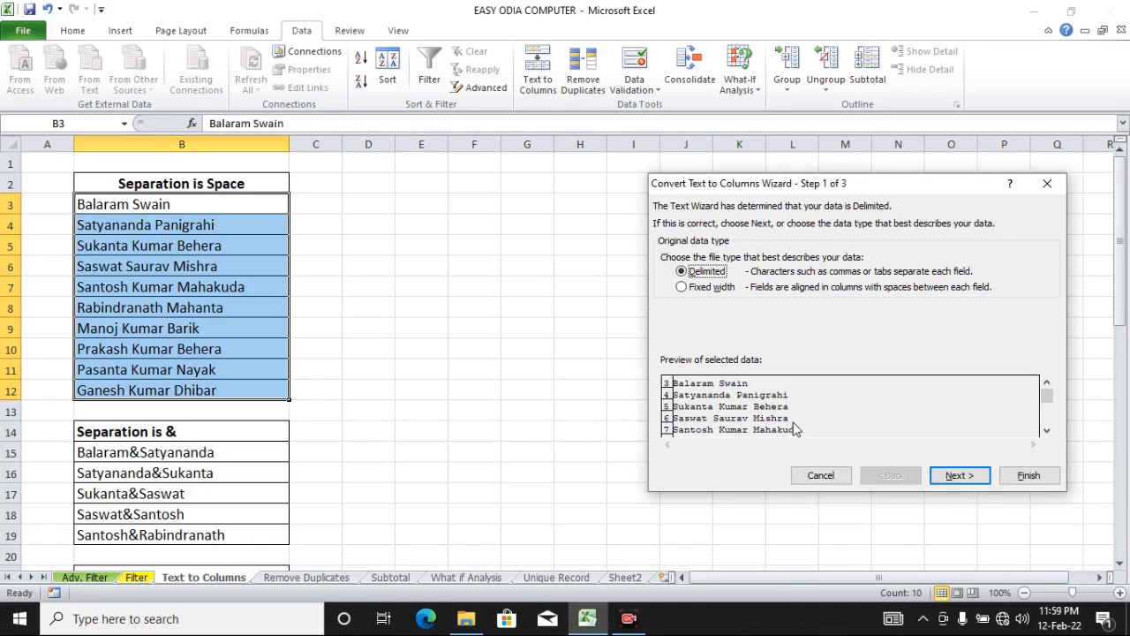
Step: Keep Delimited as the original data type and continue to the delimiter settings
{"action": "left_click_drag", "start_coordinate": [1047, 394], "coordinate": [1049, 452]}
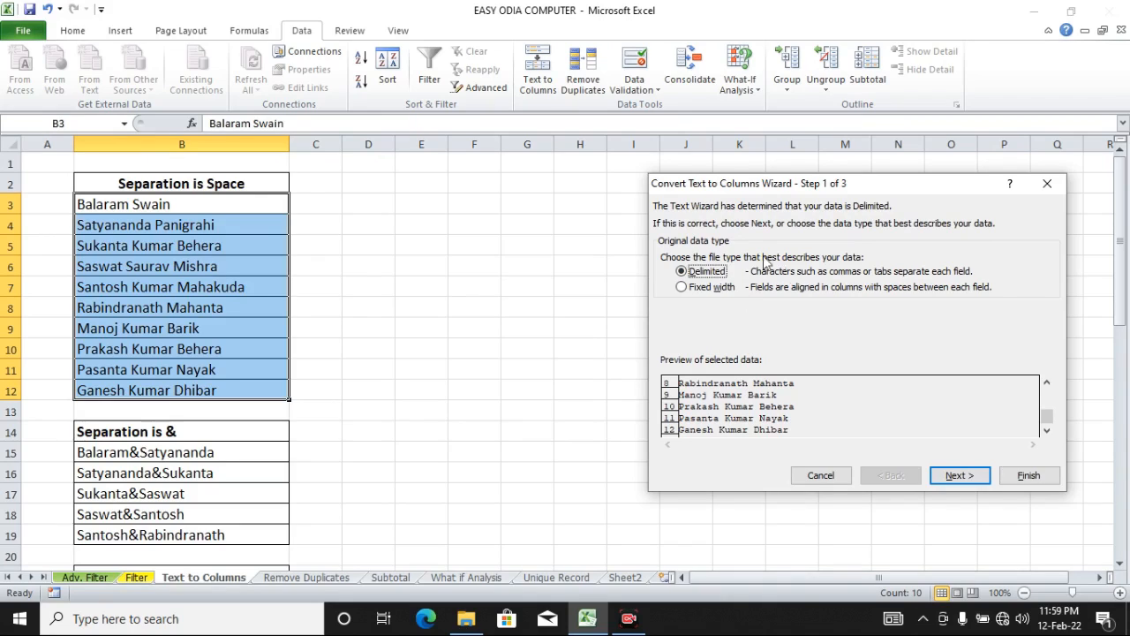
{"action": "left_click", "coordinate": [693, 294]}
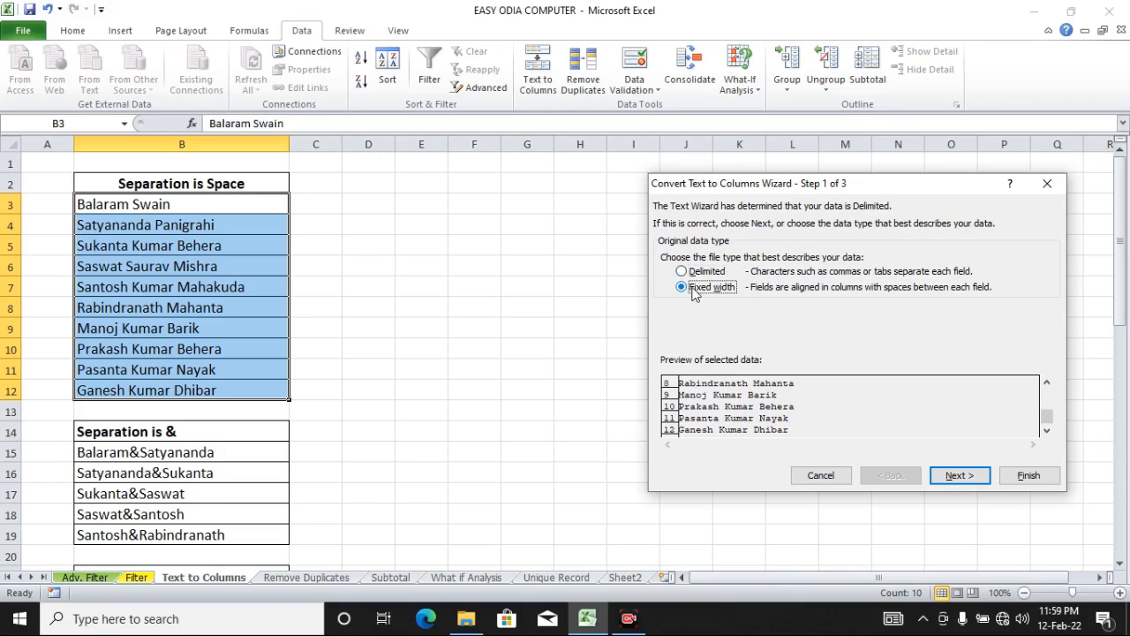
{"action": "left_click", "coordinate": [692, 274]}
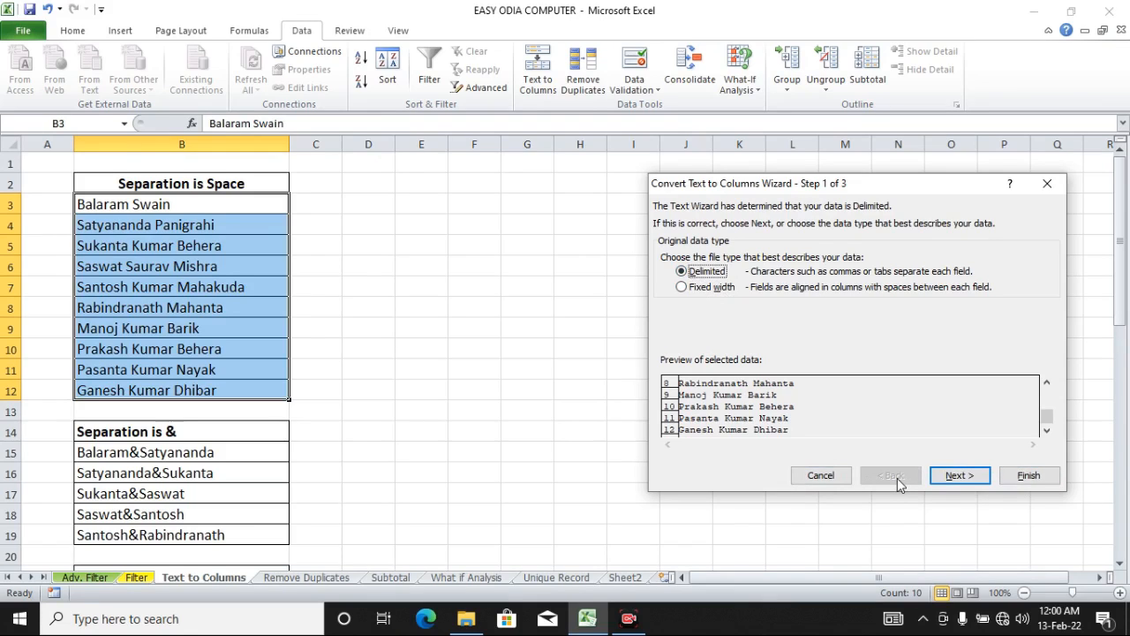
{"action": "left_click", "coordinate": [954, 476]}
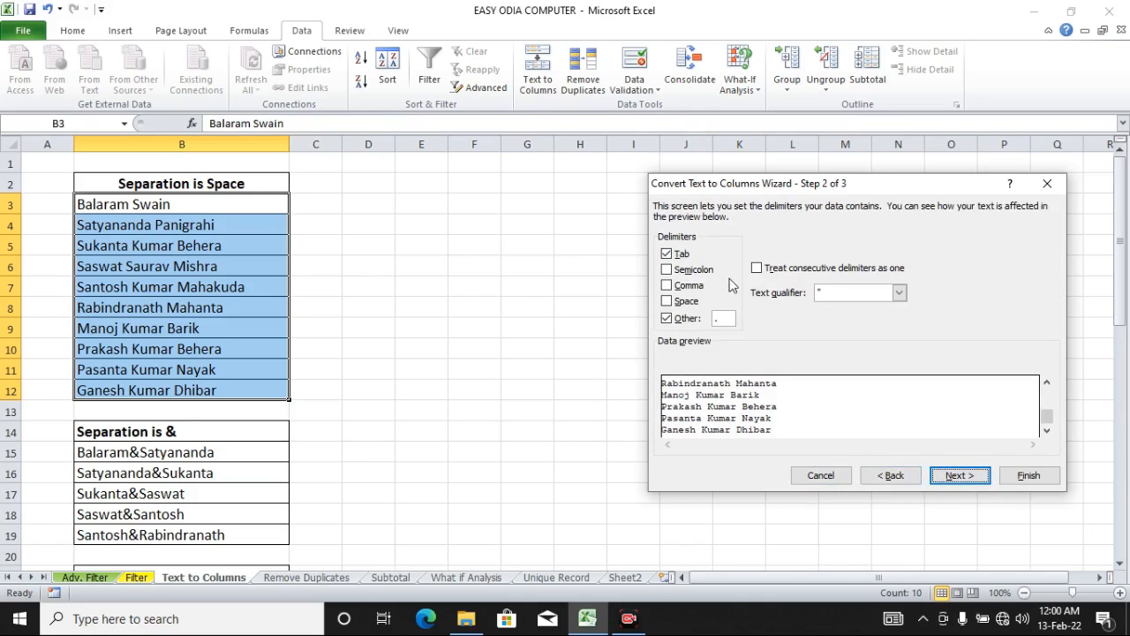
Step: Turn off the Other delimiter and clear its character
{"action": "left_click", "coordinate": [668, 319]}
{"action": "left_click", "coordinate": [727, 318]}
{"action": "key", "text": "BackSpace"}
{"action": "left_click", "coordinate": [677, 320]}
Step: Choose Space as the delimiter and continue to the column data format settings
{"action": "left_click", "coordinate": [887, 475]}
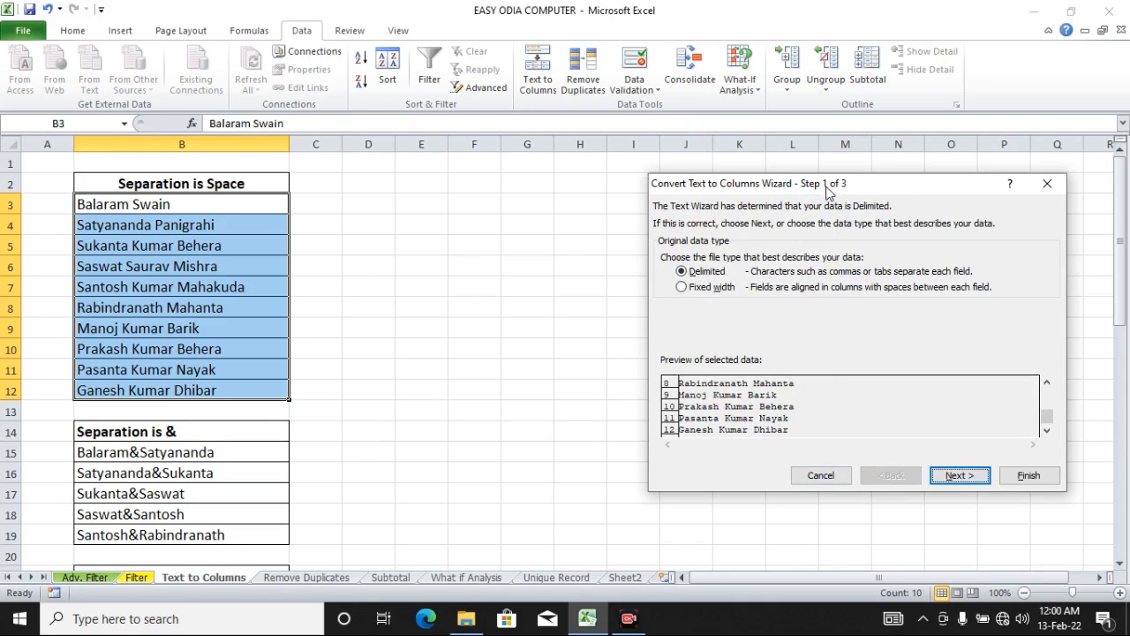
{"action": "left_click", "coordinate": [961, 475]}
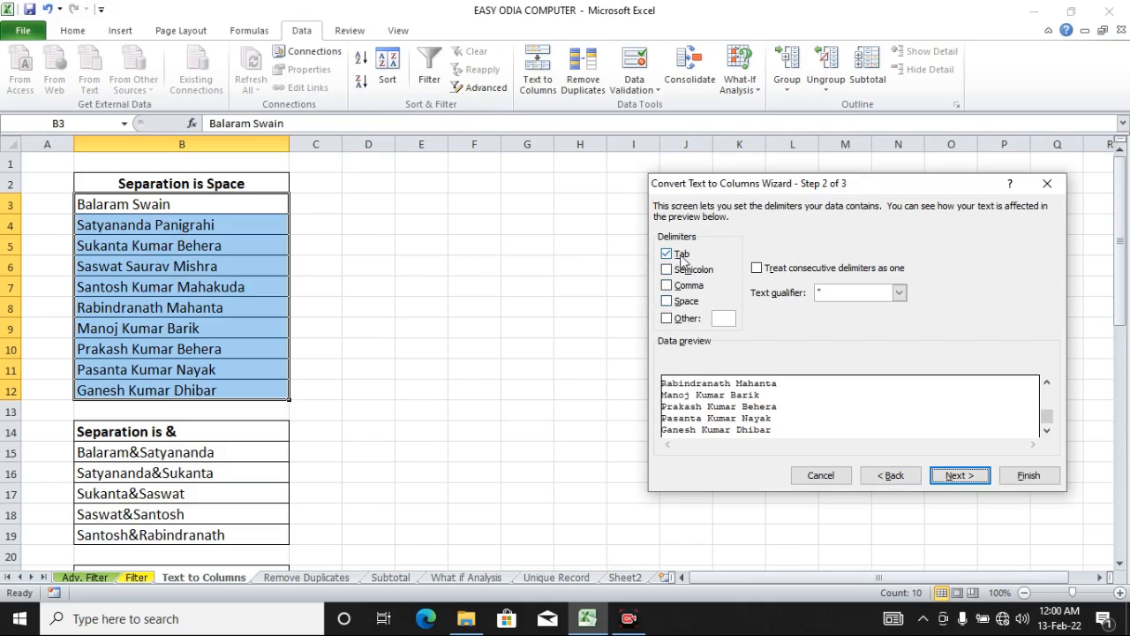
{"action": "left_click", "coordinate": [694, 305]}
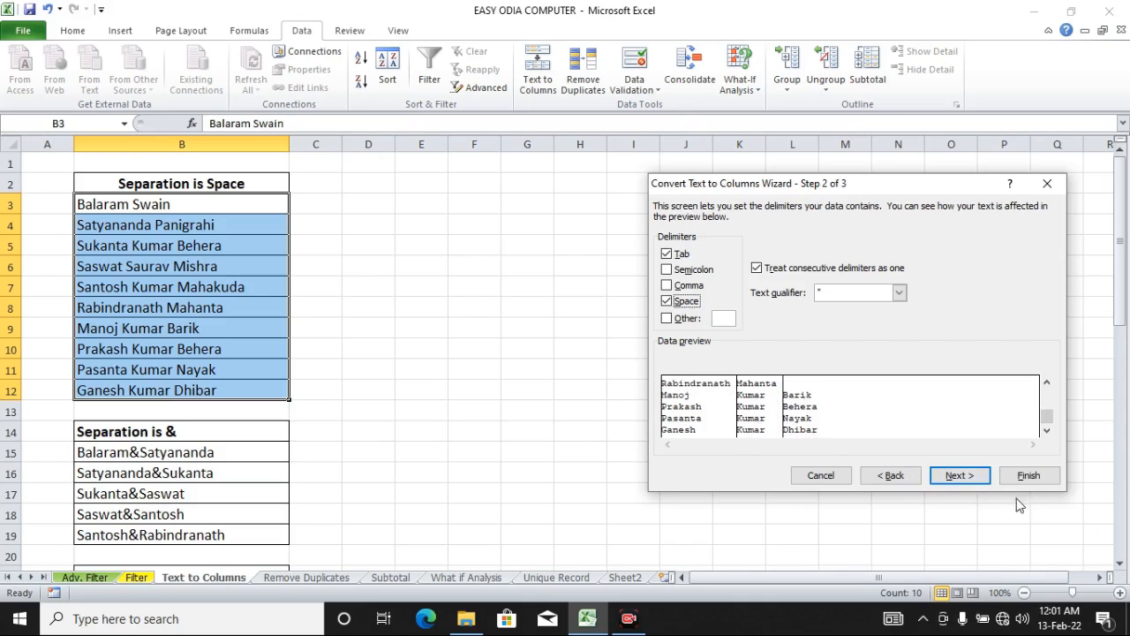
{"action": "left_click", "coordinate": [960, 476]}
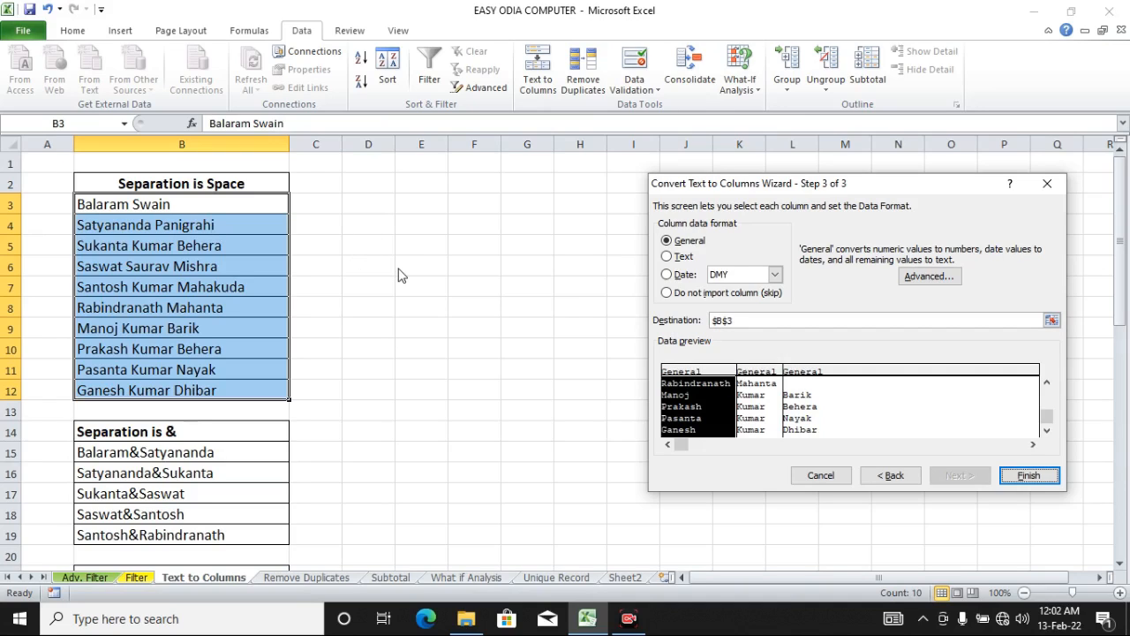
Step: Set the destination to cell D3 and finish splitting the names
{"action": "left_click", "coordinate": [752, 320]}
{"action": "left_click_drag", "start_coordinate": [751, 321], "coordinate": [708, 324]}
{"action": "key", "text": "BackSpace"}
{"action": "left_click", "coordinate": [377, 215]}
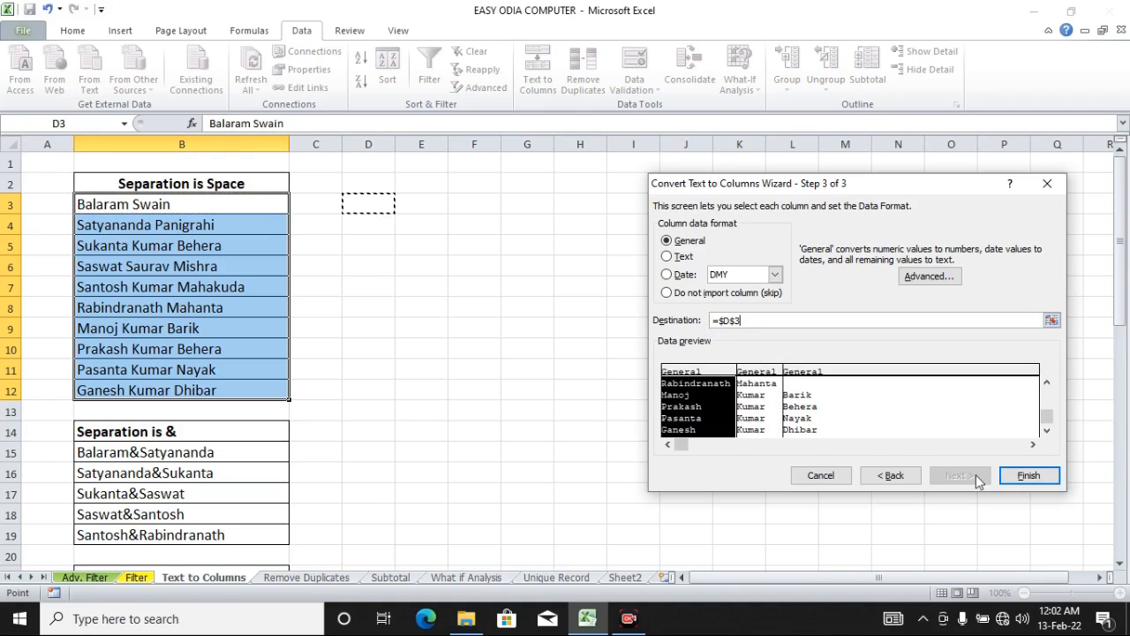
{"action": "left_click", "coordinate": [1027, 476]}
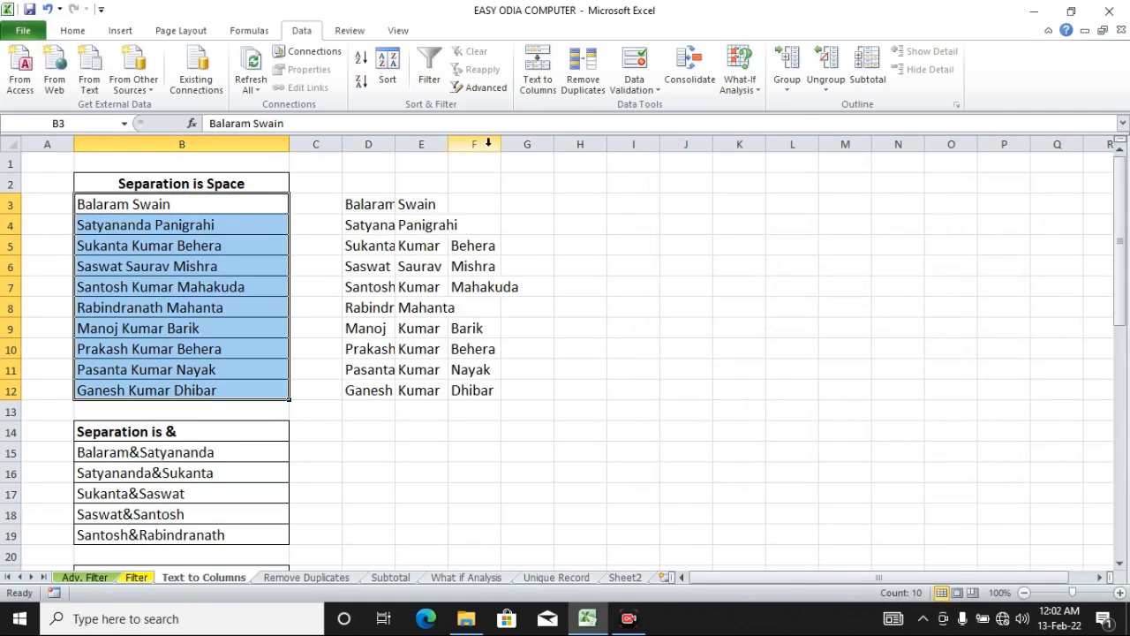
Step: Autofit the widths of columns D, E and F to the split names
{"action": "left_click", "coordinate": [375, 205]}
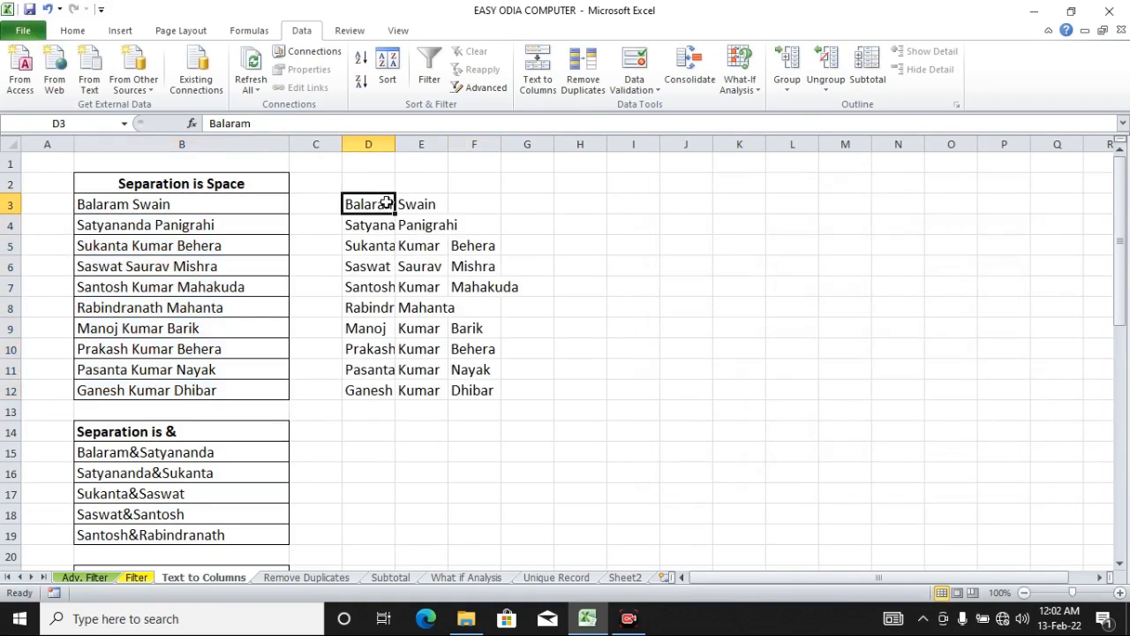
{"action": "left_click", "coordinate": [418, 204]}
{"action": "left_click_drag", "start_coordinate": [396, 144], "coordinate": [424, 144]}
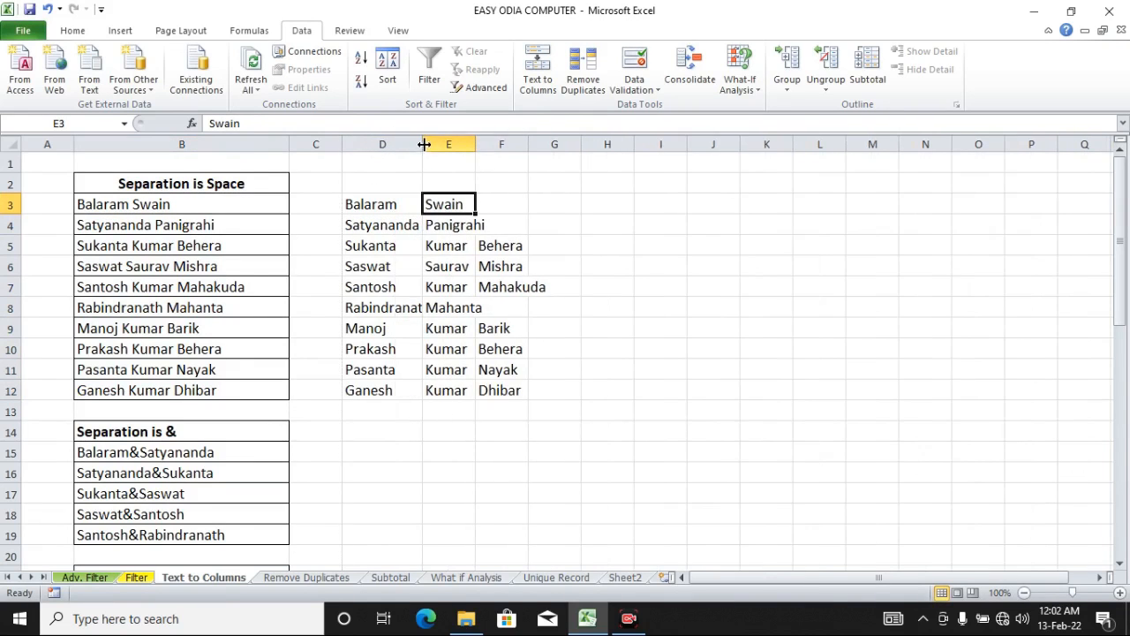
{"action": "double_click", "coordinate": [424, 144]}
{"action": "left_click_drag", "start_coordinate": [489, 144], "coordinate": [579, 147]}
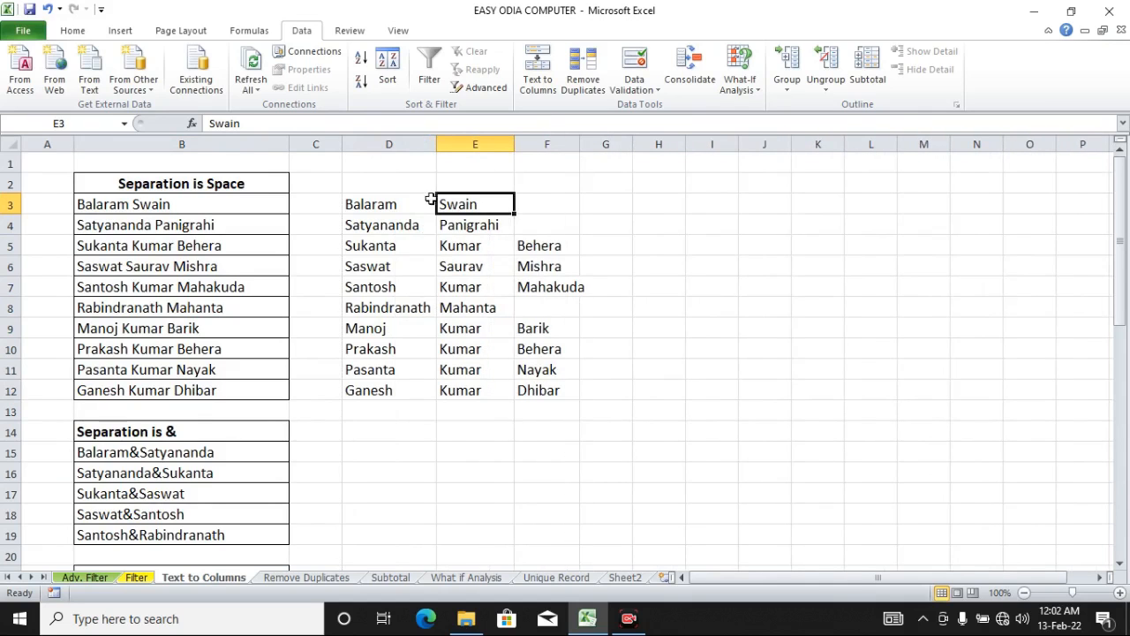
Step: Apply all borders to the split names in D3:F12
{"action": "left_click_drag", "start_coordinate": [402, 201], "coordinate": [534, 393]}
{"action": "left_click", "coordinate": [73, 30]}
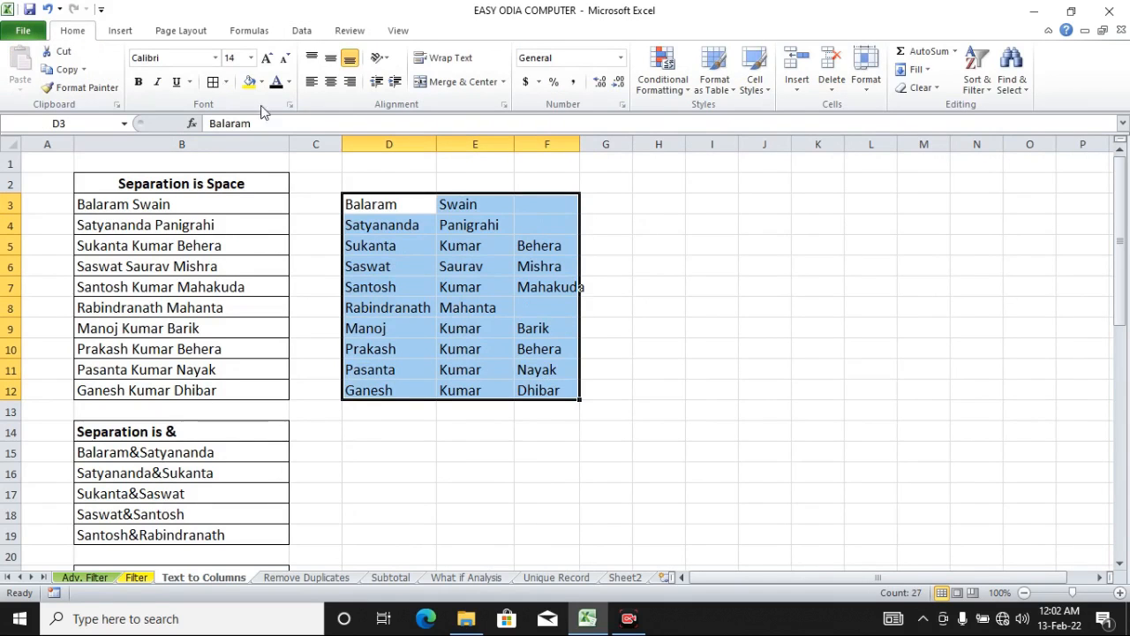
{"action": "left_click", "coordinate": [213, 82]}
Step: Widen columns D, E and F slightly
{"action": "left_click", "coordinate": [401, 330]}
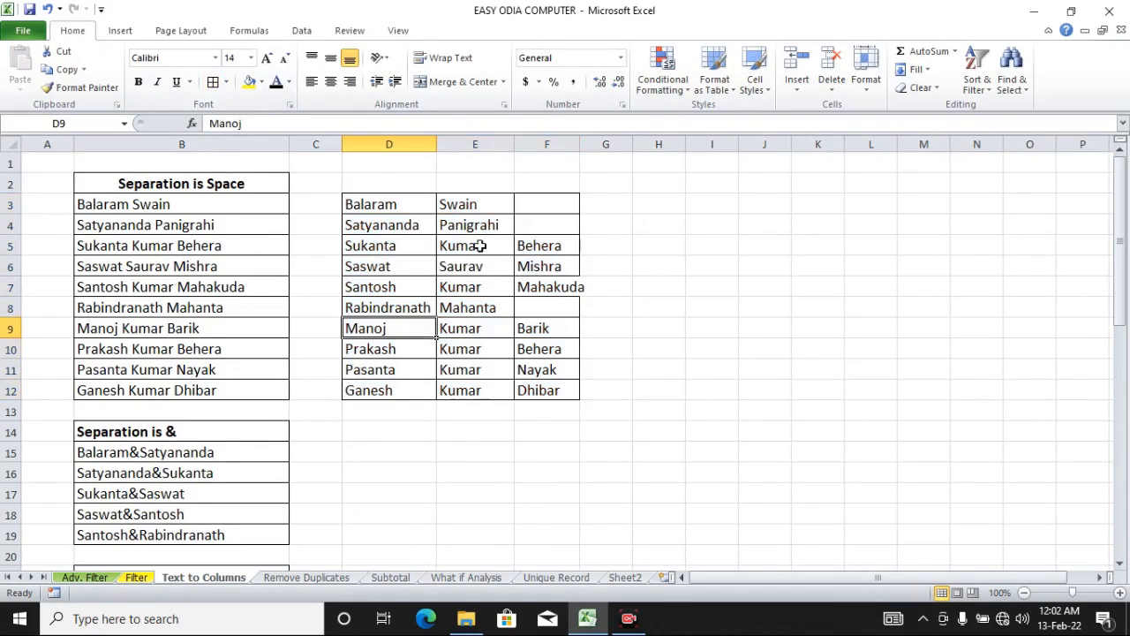
{"action": "left_click_drag", "start_coordinate": [436, 147], "coordinate": [449, 146]}
{"action": "left_click_drag", "start_coordinate": [527, 144], "coordinate": [536, 144]}
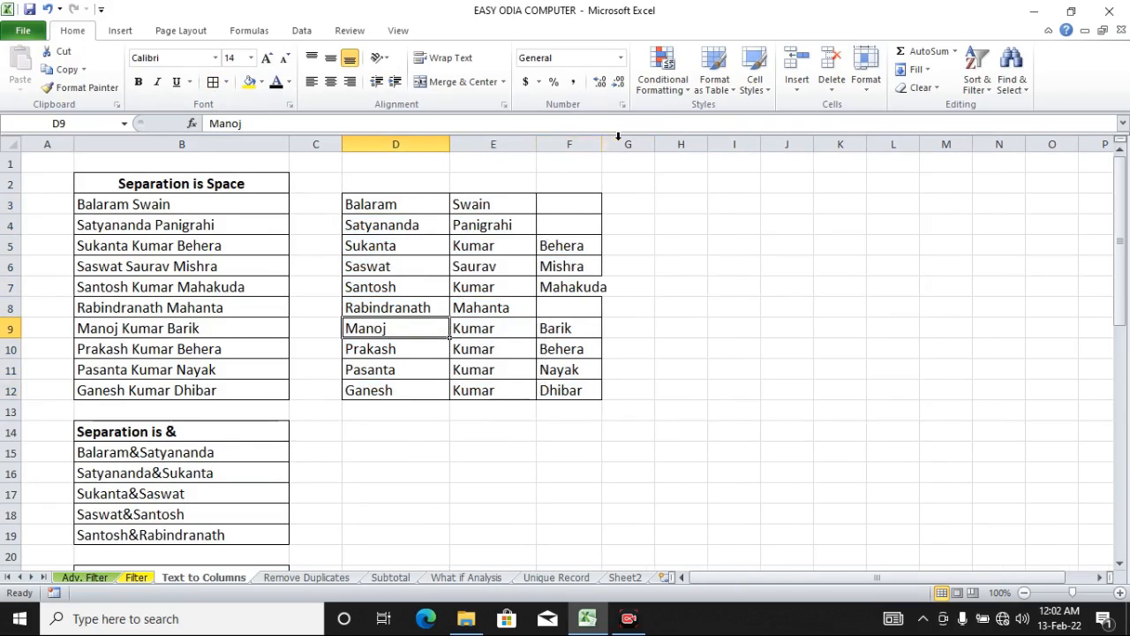
{"action": "left_click_drag", "start_coordinate": [605, 142], "coordinate": [619, 144]}
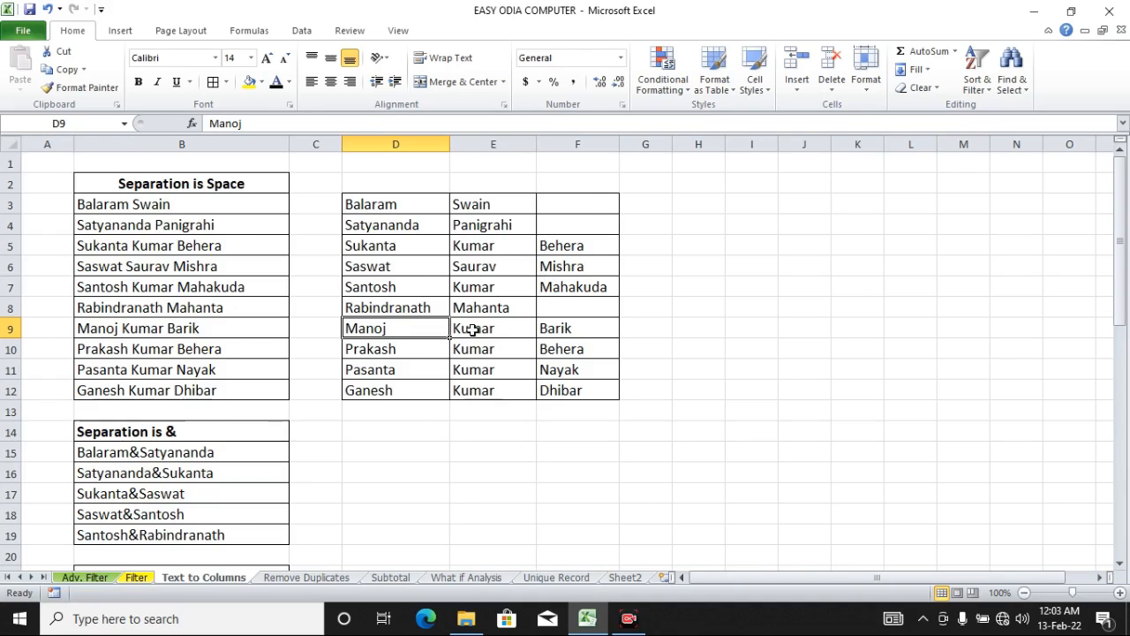
Step: Select the &-separated names in B15:B19 and open the Text to Columns wizard
{"action": "scroll", "coordinate": [386, 398], "scroll_direction": "down", "scroll_amount": 1}
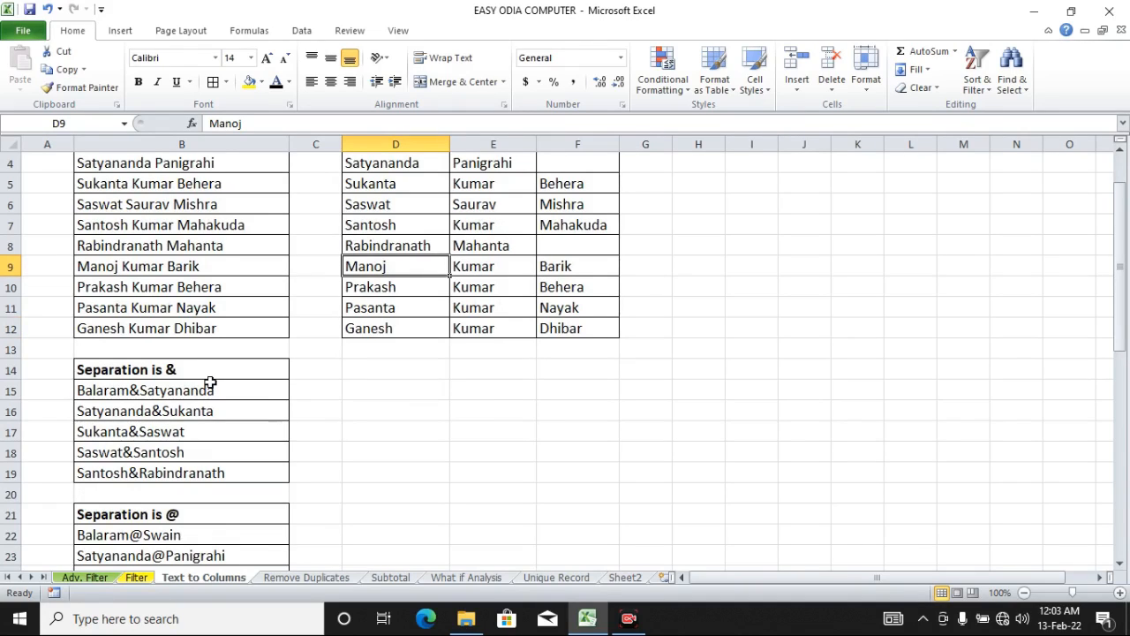
{"action": "left_click_drag", "start_coordinate": [210, 381], "coordinate": [212, 472]}
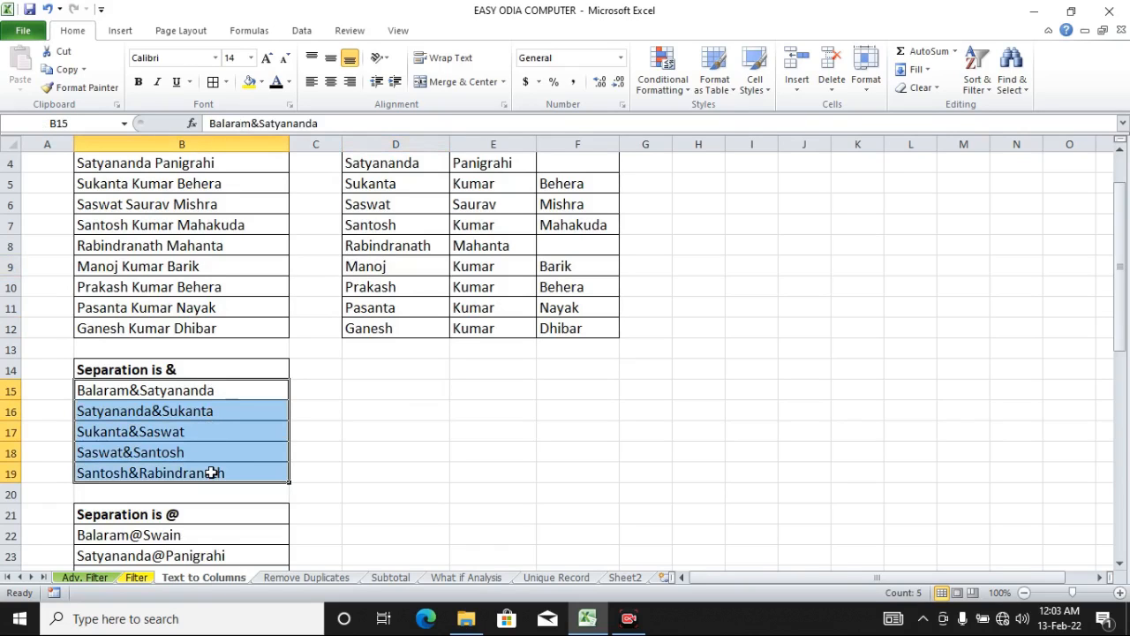
{"action": "left_click", "coordinate": [304, 30]}
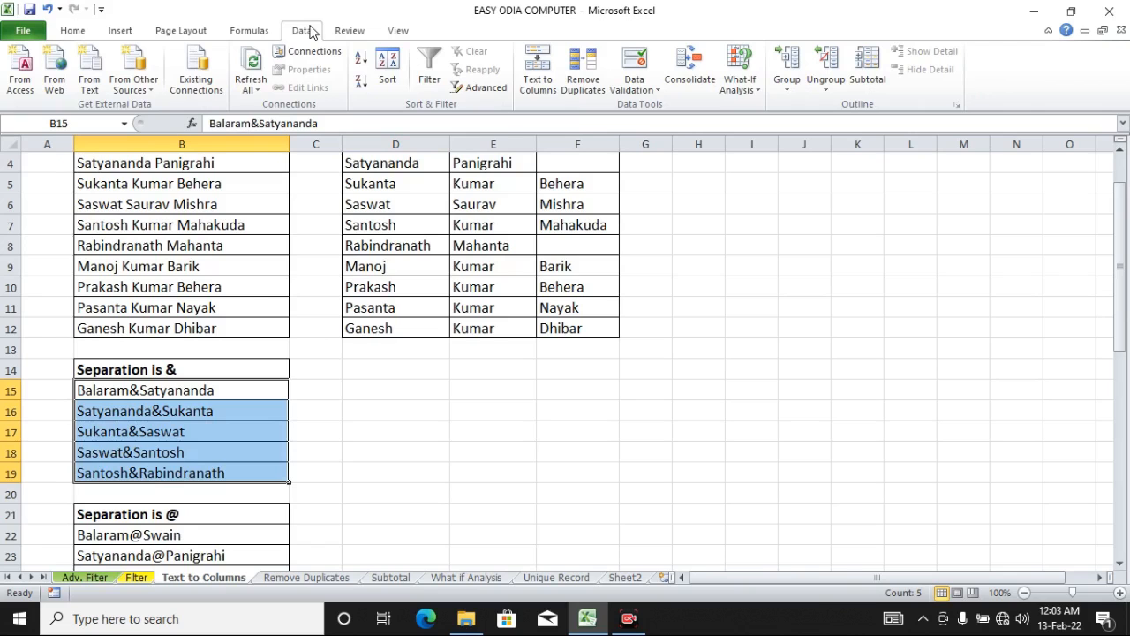
{"action": "left_click", "coordinate": [535, 83]}
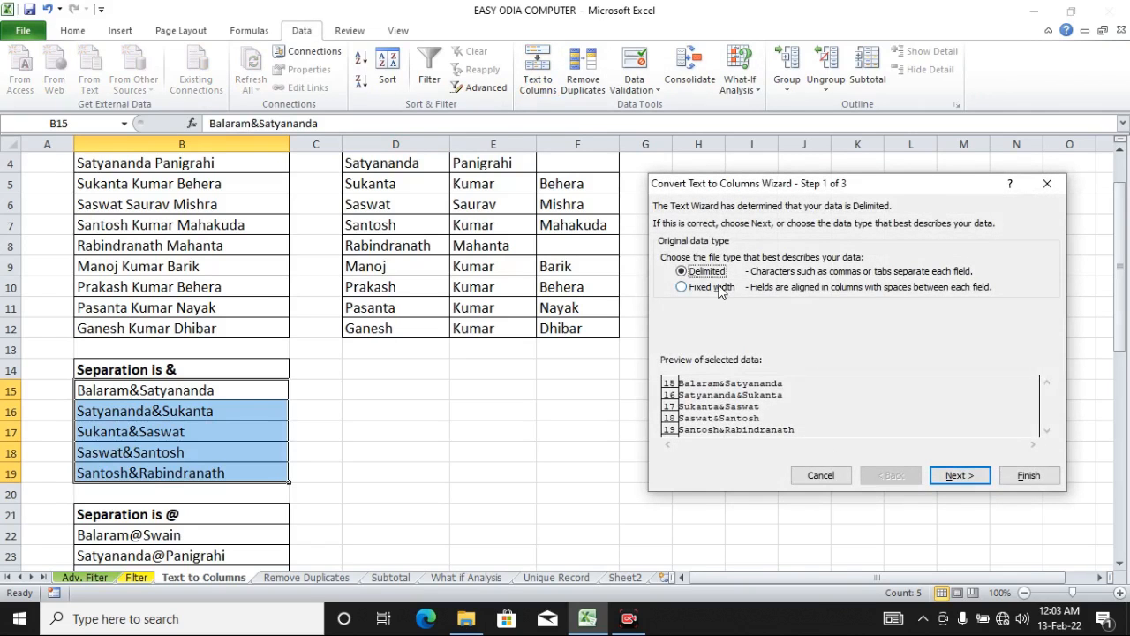
Step: Replace the Space delimiter with Other set to & and continue to the format settings
{"action": "left_click", "coordinate": [956, 476]}
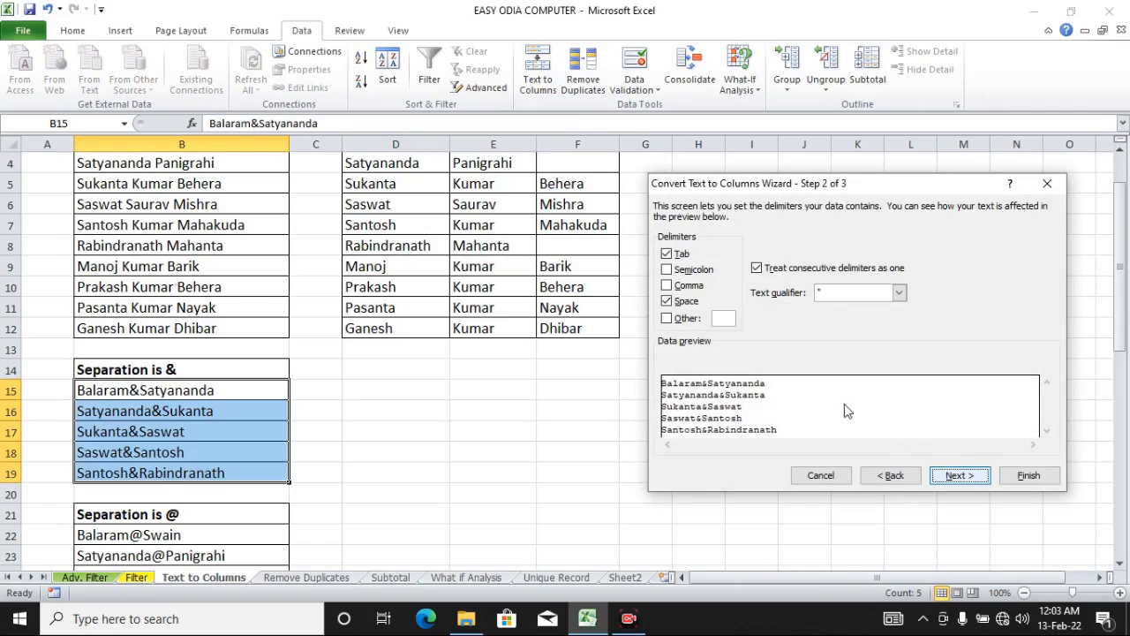
{"action": "left_click", "coordinate": [667, 303]}
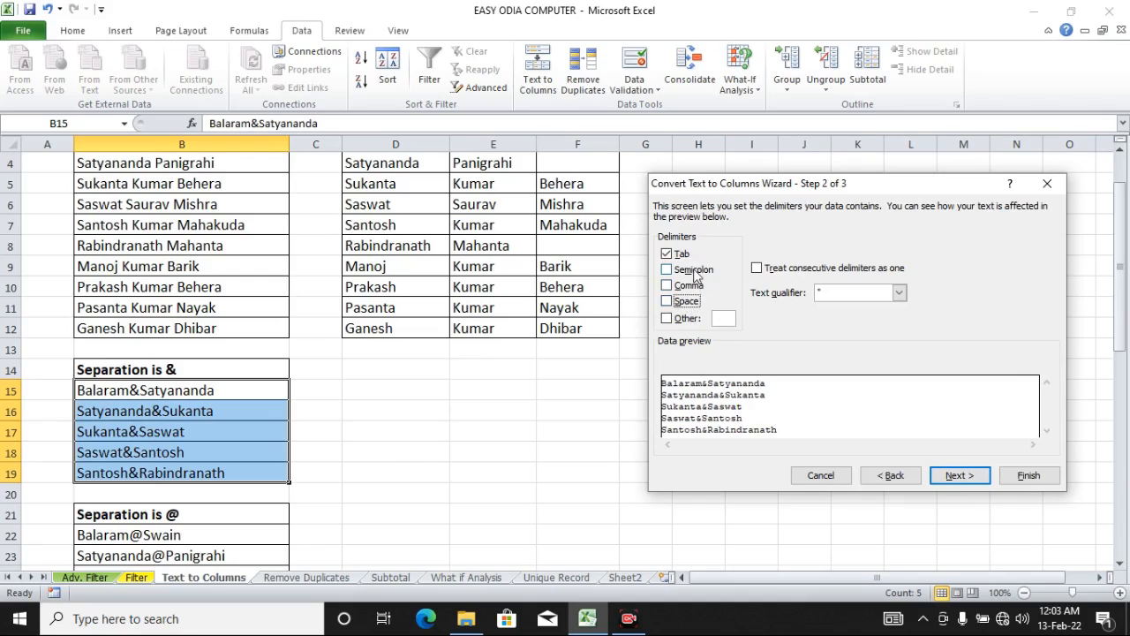
{"action": "left_click", "coordinate": [685, 319]}
{"action": "type", "text": "&"}
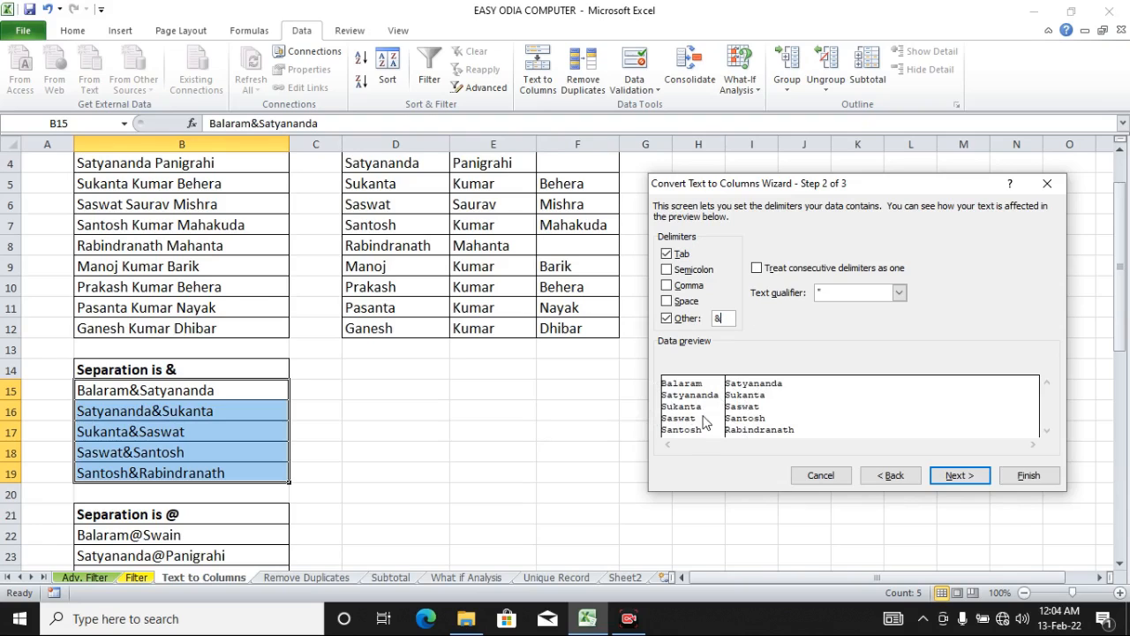
{"action": "left_click", "coordinate": [977, 478]}
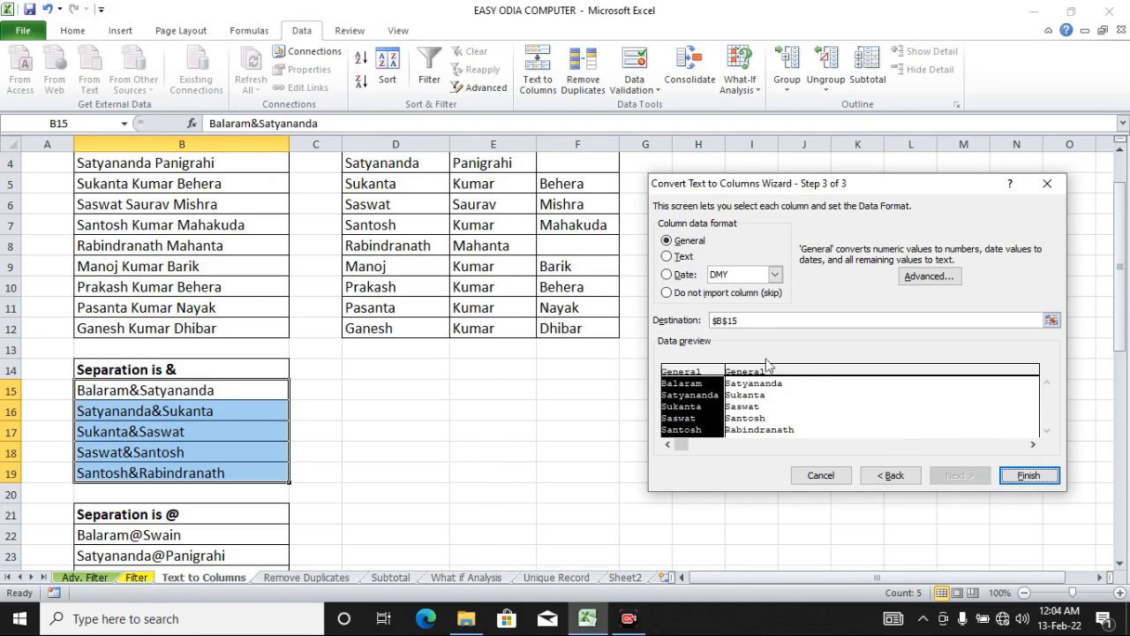
Step: Set the destination to cell D15 and finish splitting the names
{"action": "left_click_drag", "start_coordinate": [746, 320], "coordinate": [709, 321]}
{"action": "key", "text": "BackSpace"}
{"action": "left_click", "coordinate": [393, 389]}
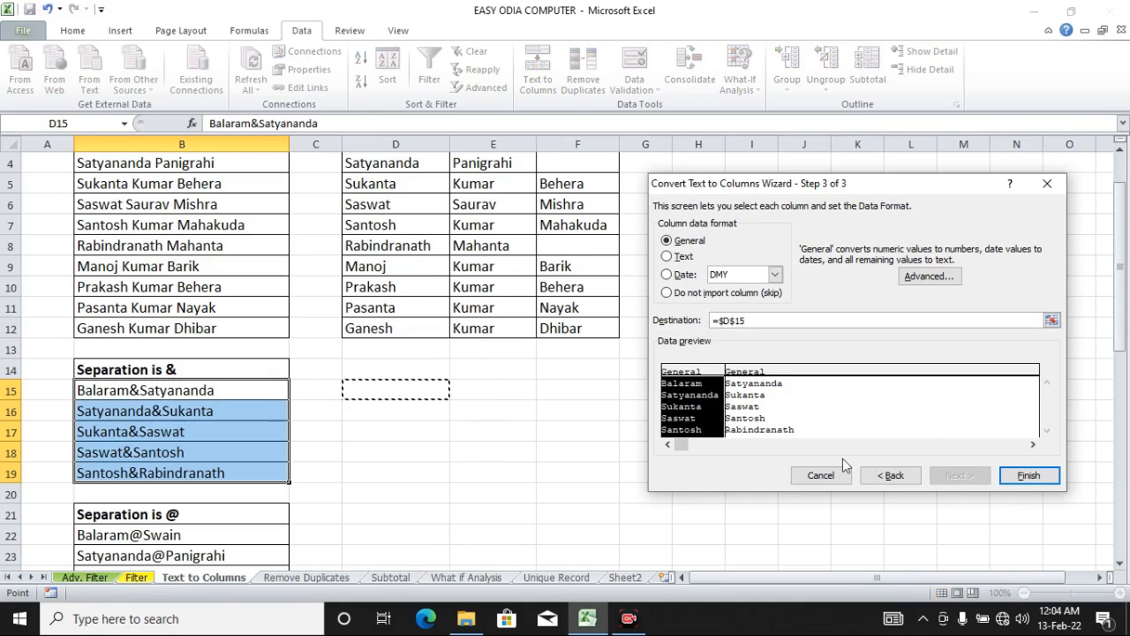
{"action": "left_click", "coordinate": [1024, 475]}
Step: Apply all borders to the split names in D15:E19
{"action": "left_click_drag", "start_coordinate": [387, 390], "coordinate": [527, 477]}
{"action": "left_click", "coordinate": [71, 30]}
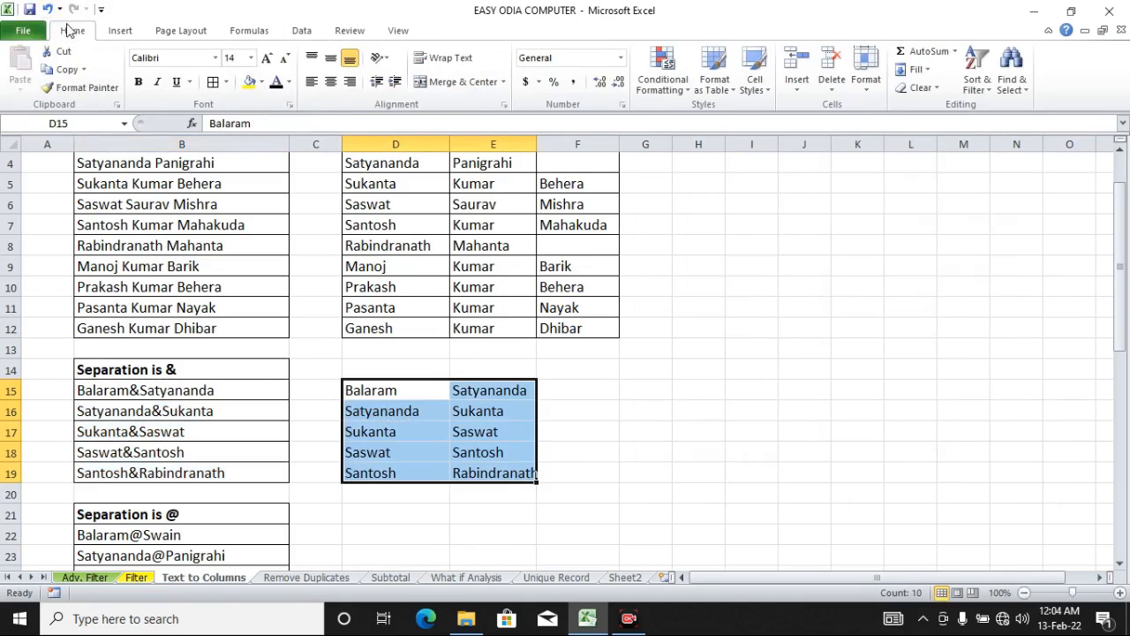
{"action": "left_click", "coordinate": [214, 83]}
Step: Widen columns D and E to fit the split names
{"action": "left_click", "coordinate": [609, 369]}
{"action": "left_click_drag", "start_coordinate": [537, 144], "coordinate": [602, 146]}
{"action": "left_click_drag", "start_coordinate": [454, 134], "coordinate": [457, 134]}
{"action": "left_click", "coordinate": [178, 394]}
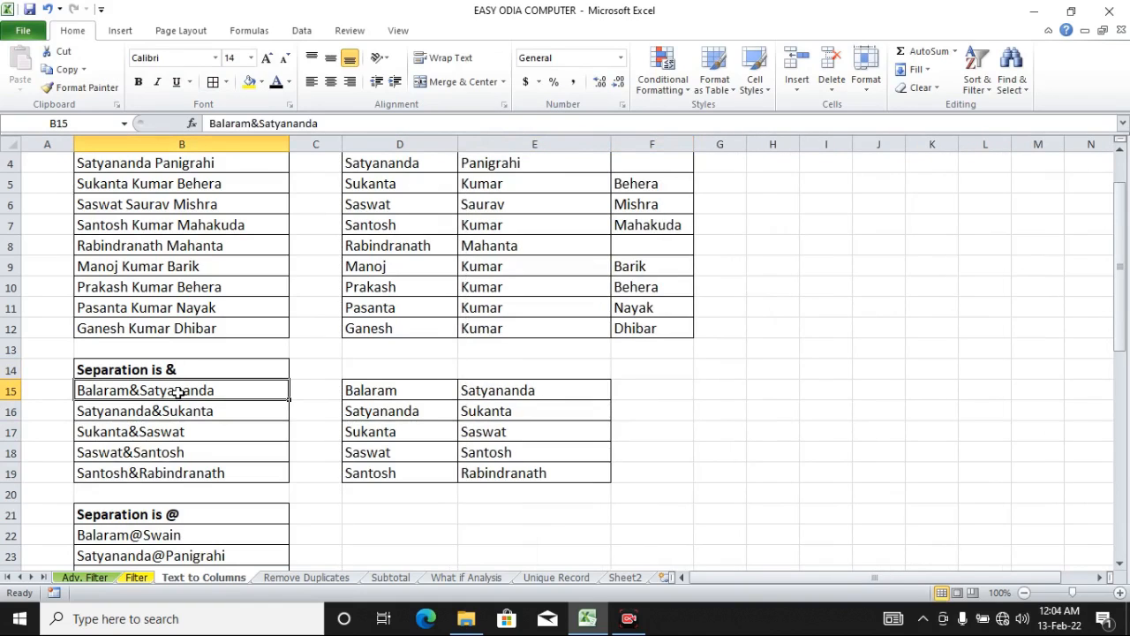
{"action": "left_click", "coordinate": [425, 395]}
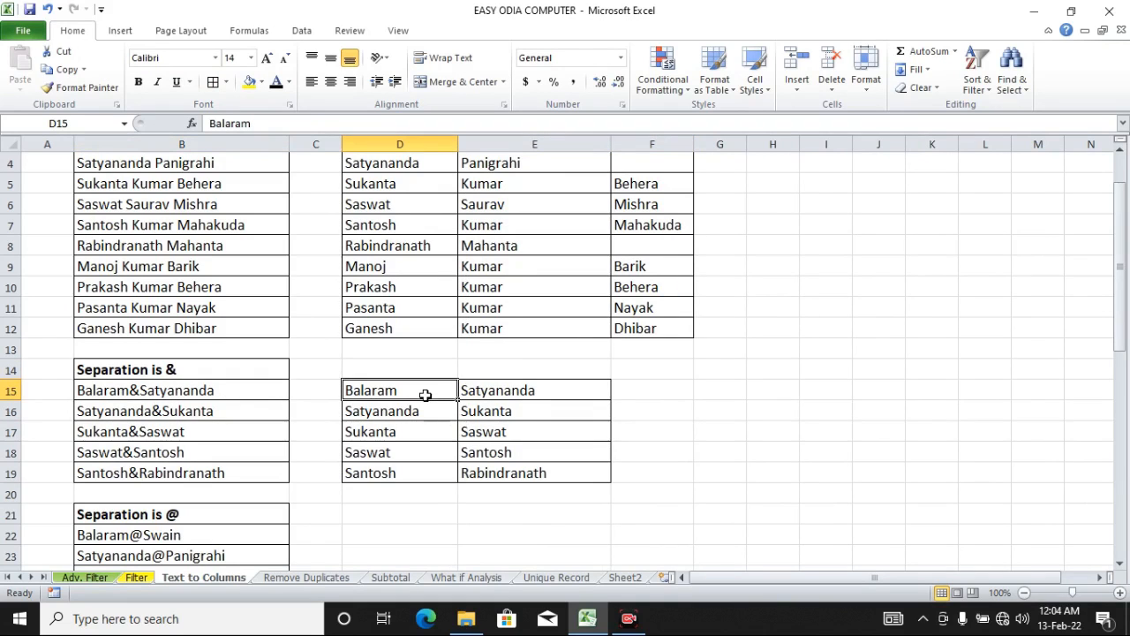
Step: Review the split names in D15:E19 against the original names in B15:B19
{"action": "mouse_move", "coordinate": [425, 395]}
{"action": "left_mouse_down"}
{"action": "mouse_move", "coordinate": [459, 394]}
{"action": "mouse_move", "coordinate": [503, 473]}
{"action": "left_mouse_up"}
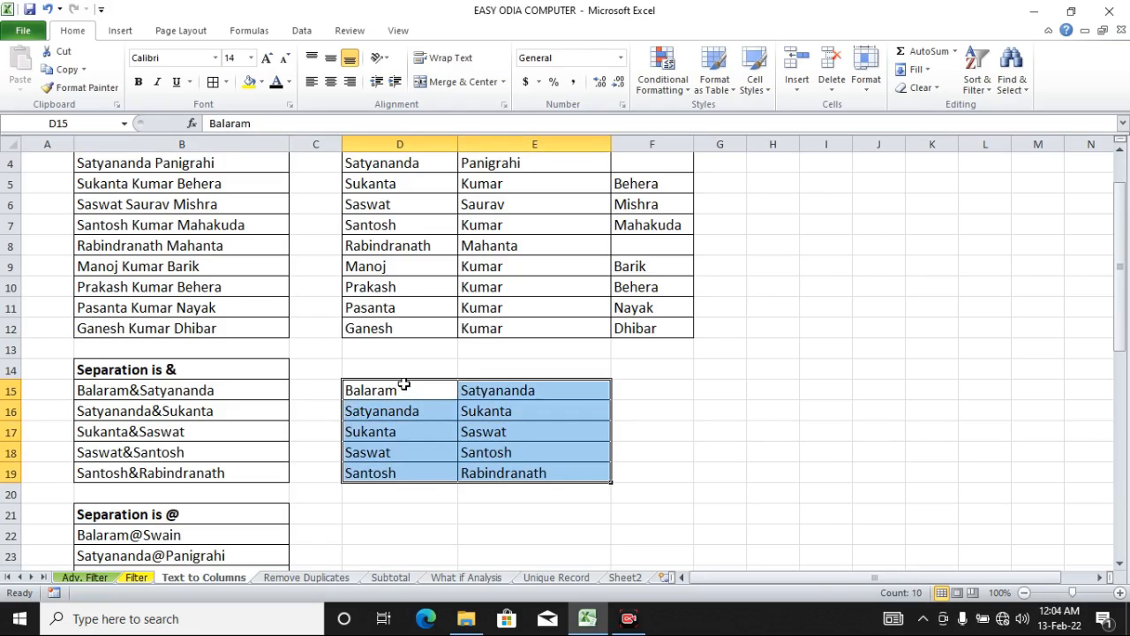
{"action": "left_click", "coordinate": [535, 390]}
{"action": "left_click", "coordinate": [409, 412]}
{"action": "left_click", "coordinate": [505, 415]}
{"action": "left_click", "coordinate": [428, 439]}
{"action": "left_click", "coordinate": [512, 429]}
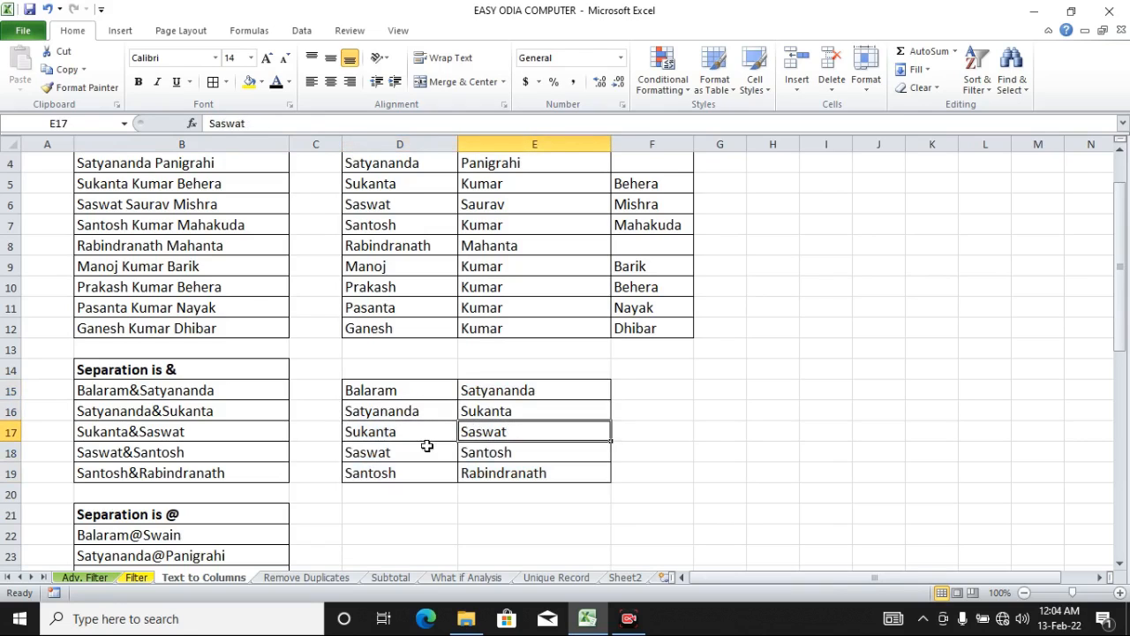
{"action": "left_click_drag", "start_coordinate": [230, 386], "coordinate": [232, 467]}
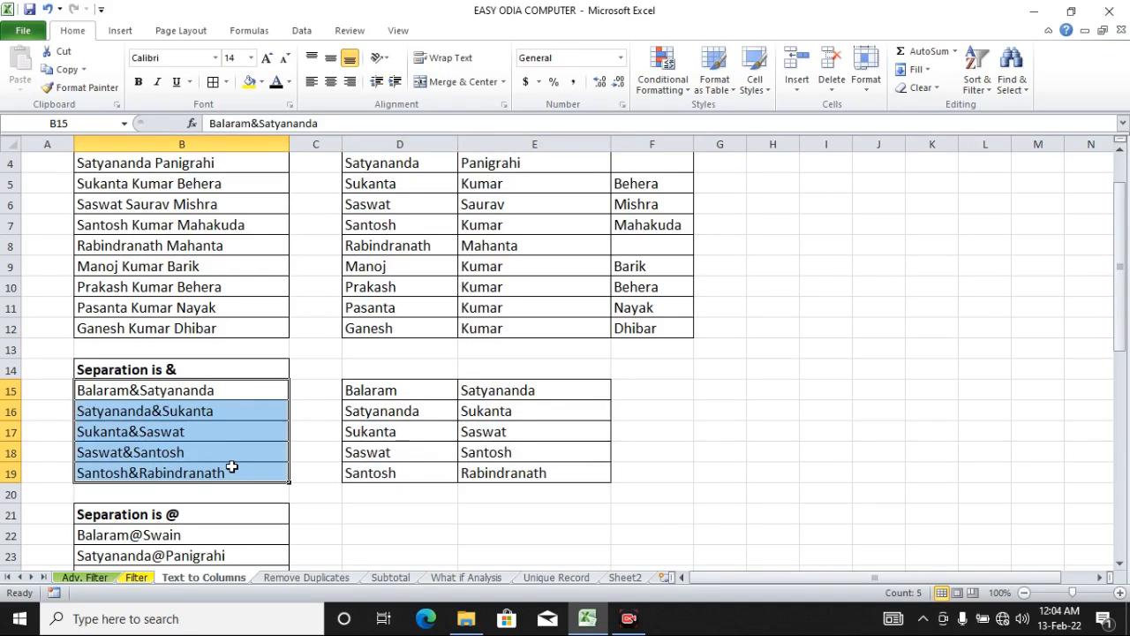
{"action": "left_click_drag", "start_coordinate": [424, 391], "coordinate": [508, 469]}
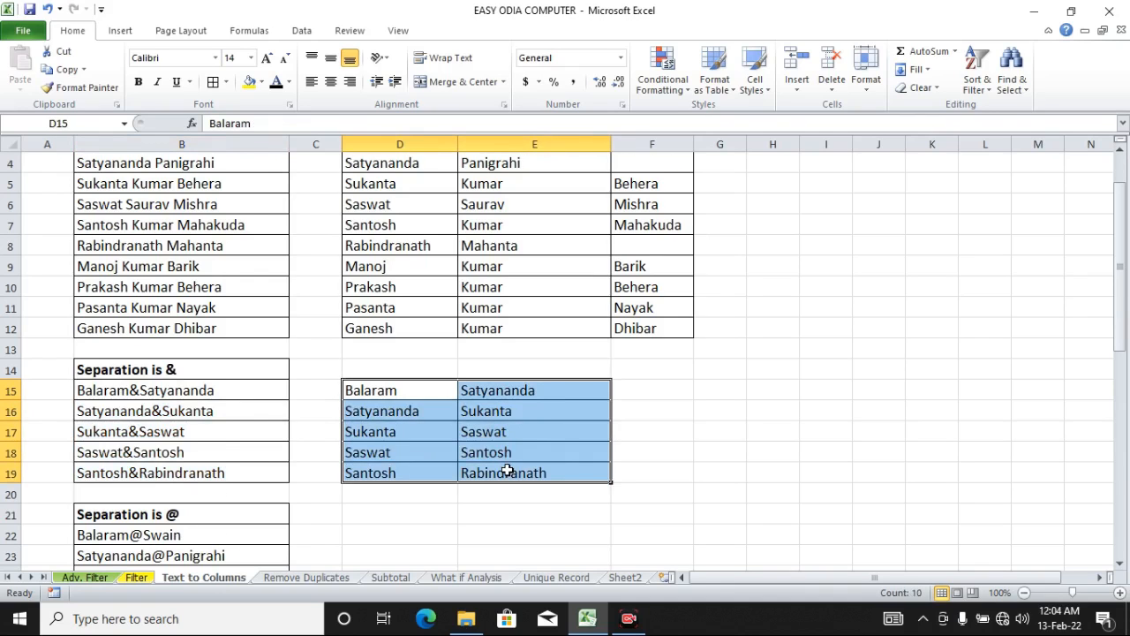
{"action": "scroll", "coordinate": [507, 470], "scroll_direction": "down", "scroll_amount": 3}
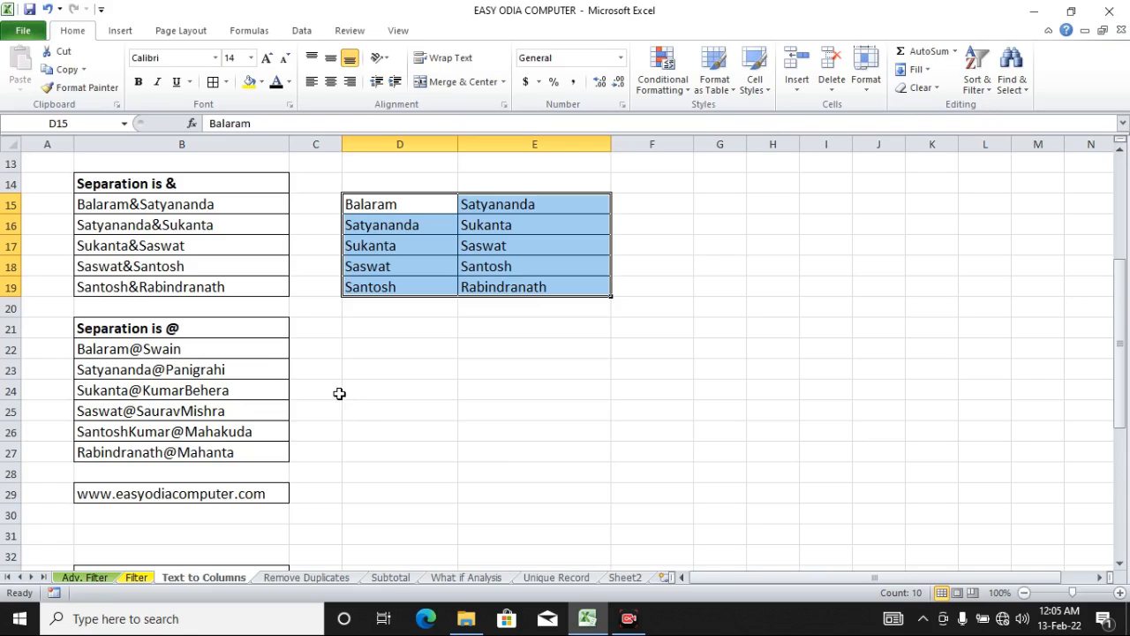
Step: Open Text to Columns for the names in B22:B27 and set the Other delimiter to @
{"action": "left_click_drag", "start_coordinate": [249, 348], "coordinate": [249, 452]}
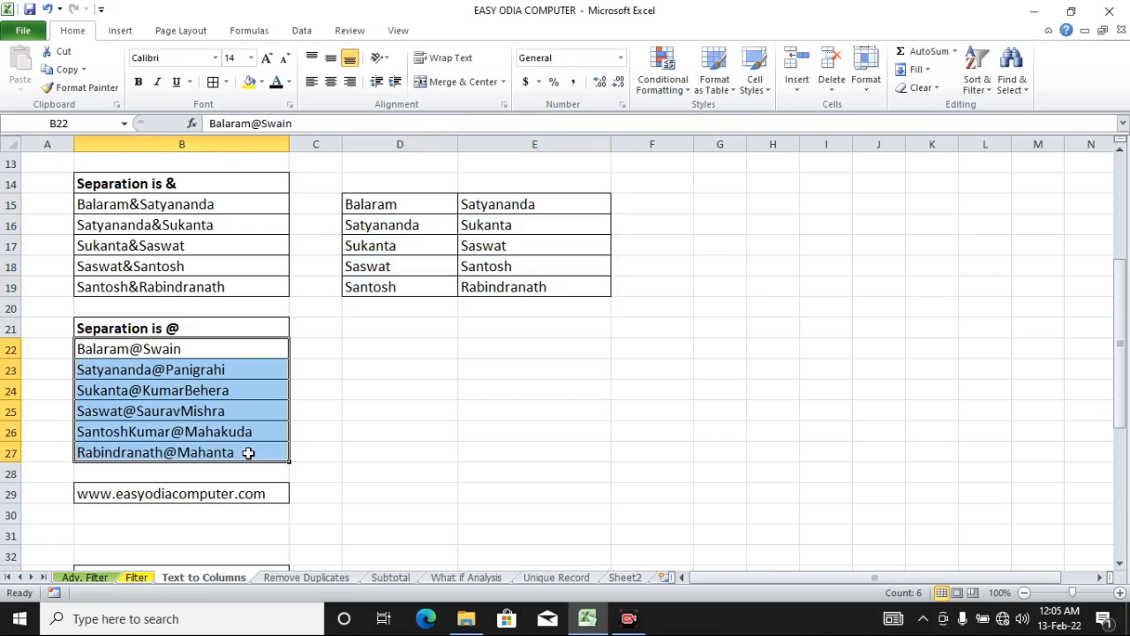
{"action": "left_click", "coordinate": [305, 31]}
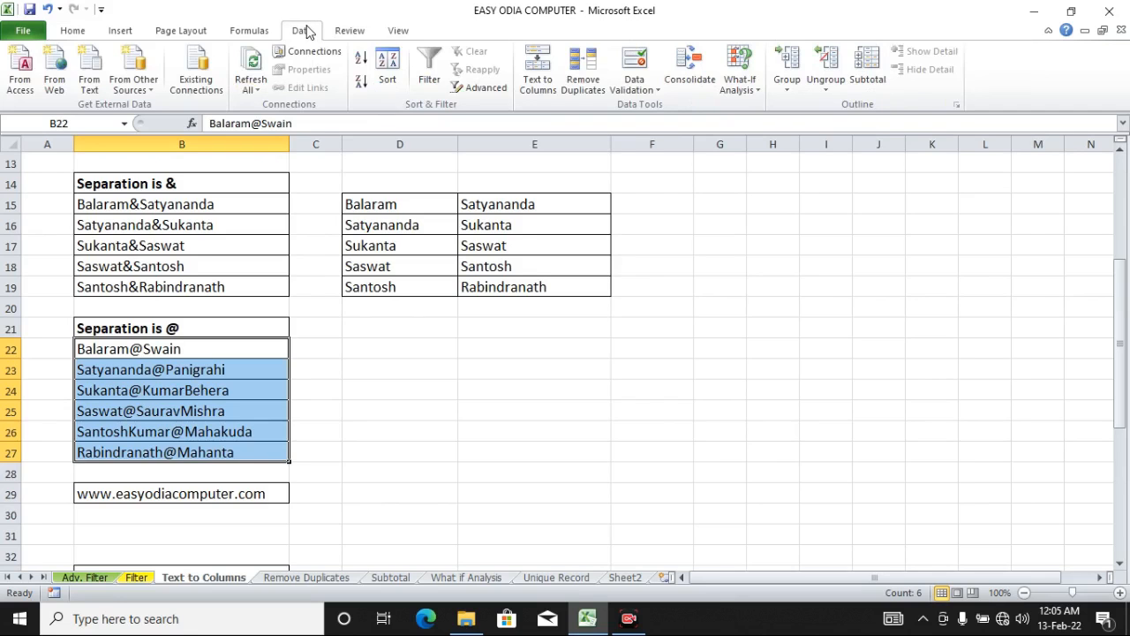
{"action": "left_click", "coordinate": [533, 84]}
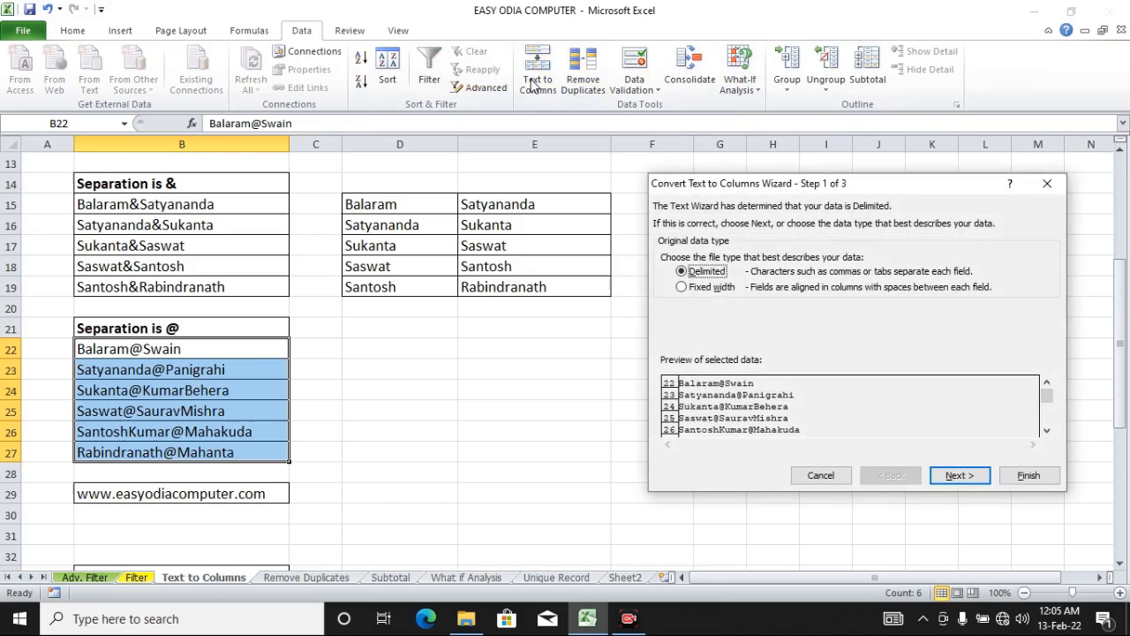
{"action": "left_click", "coordinate": [949, 481]}
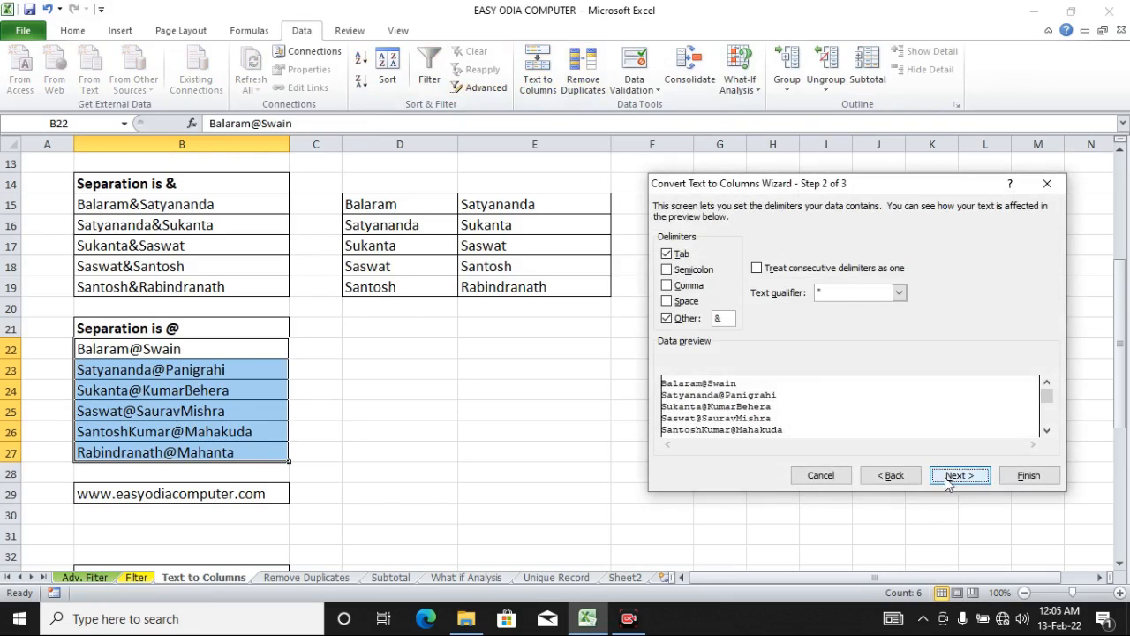
{"action": "left_click_drag", "start_coordinate": [726, 321], "coordinate": [715, 320]}
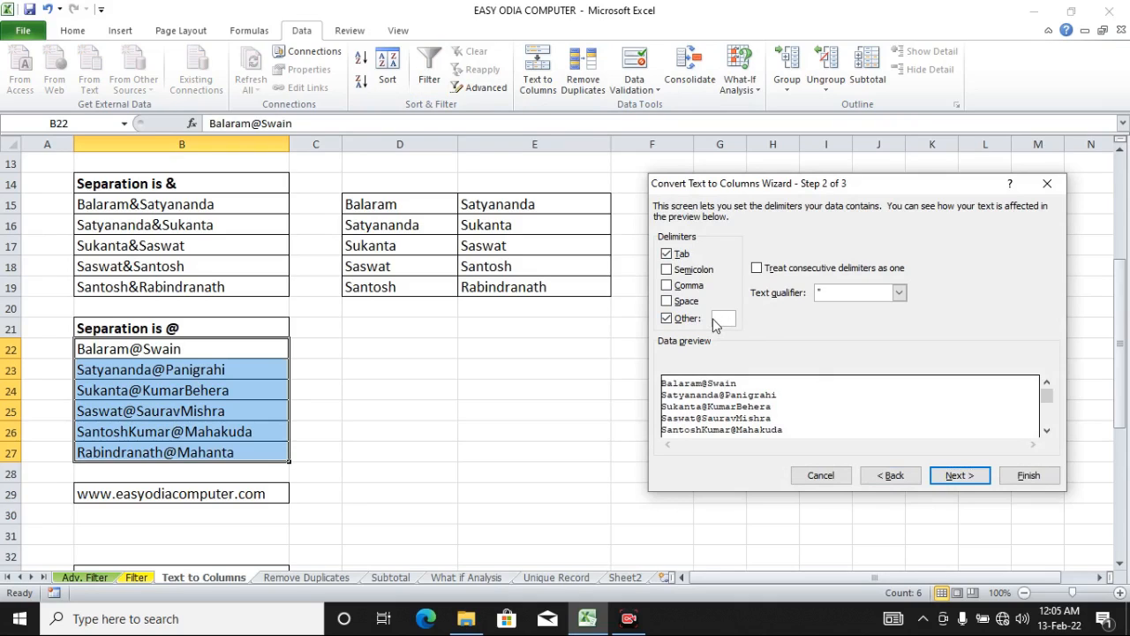
{"action": "type", "text": "@"}
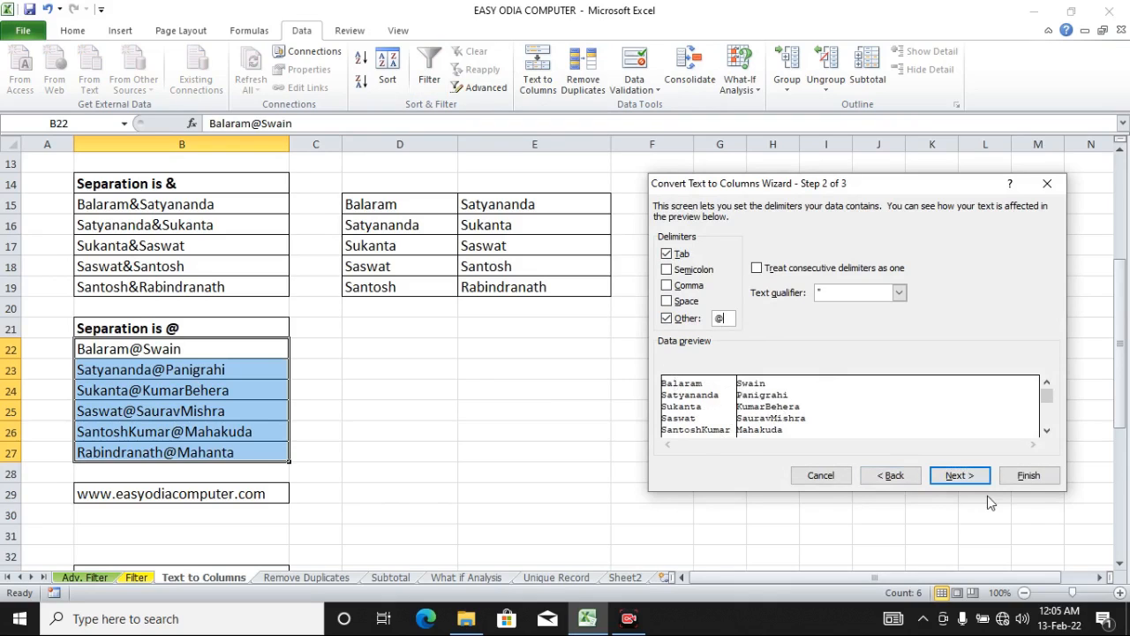
{"action": "left_click", "coordinate": [970, 477]}
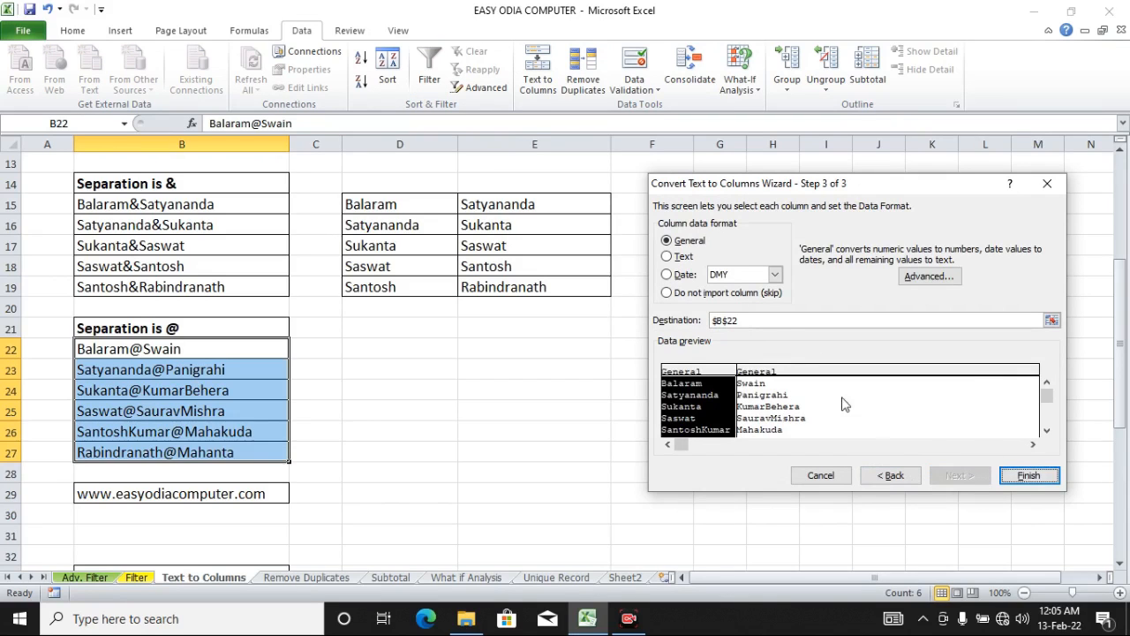
Step: Set the destination to cell D22 and finish splitting the names
{"action": "left_click_drag", "start_coordinate": [750, 321], "coordinate": [680, 320]}
{"action": "key", "text": "BackSpace"}
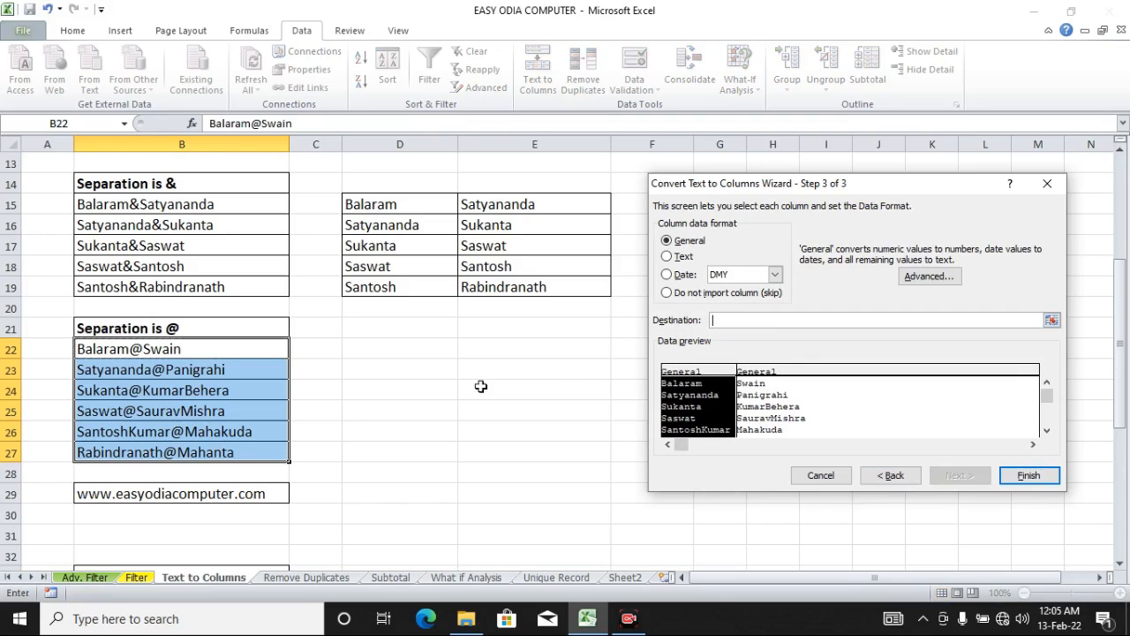
{"action": "left_click", "coordinate": [412, 346]}
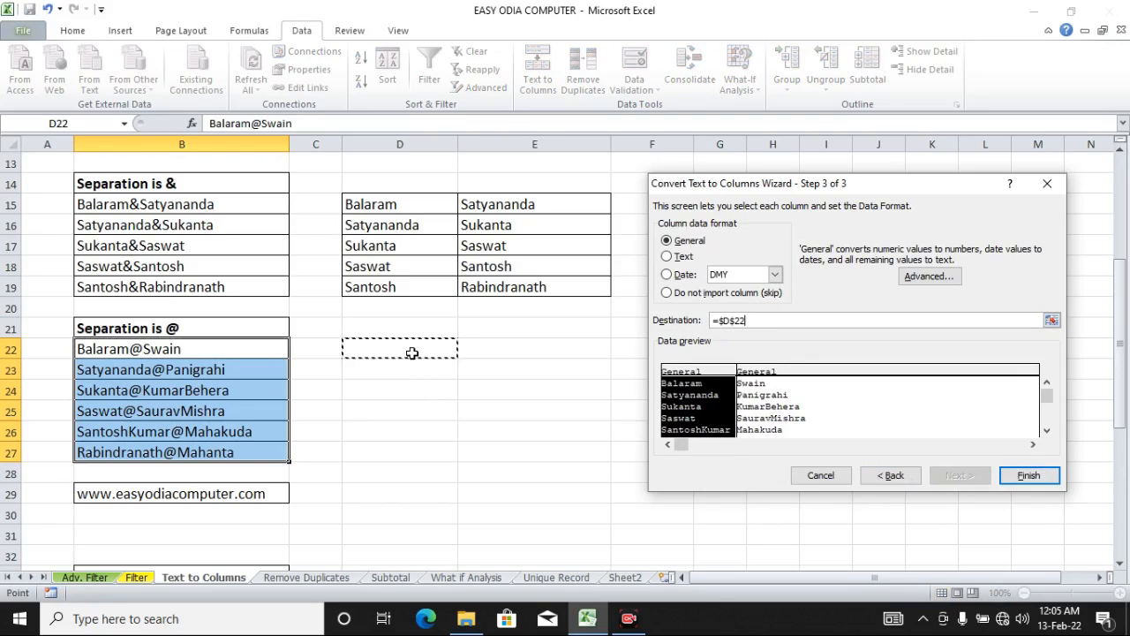
{"action": "left_click", "coordinate": [1041, 482]}
Step: Apply all borders to the split names in D22:E27
{"action": "left_click", "coordinate": [719, 454]}
{"action": "left_click_drag", "start_coordinate": [433, 346], "coordinate": [535, 454]}
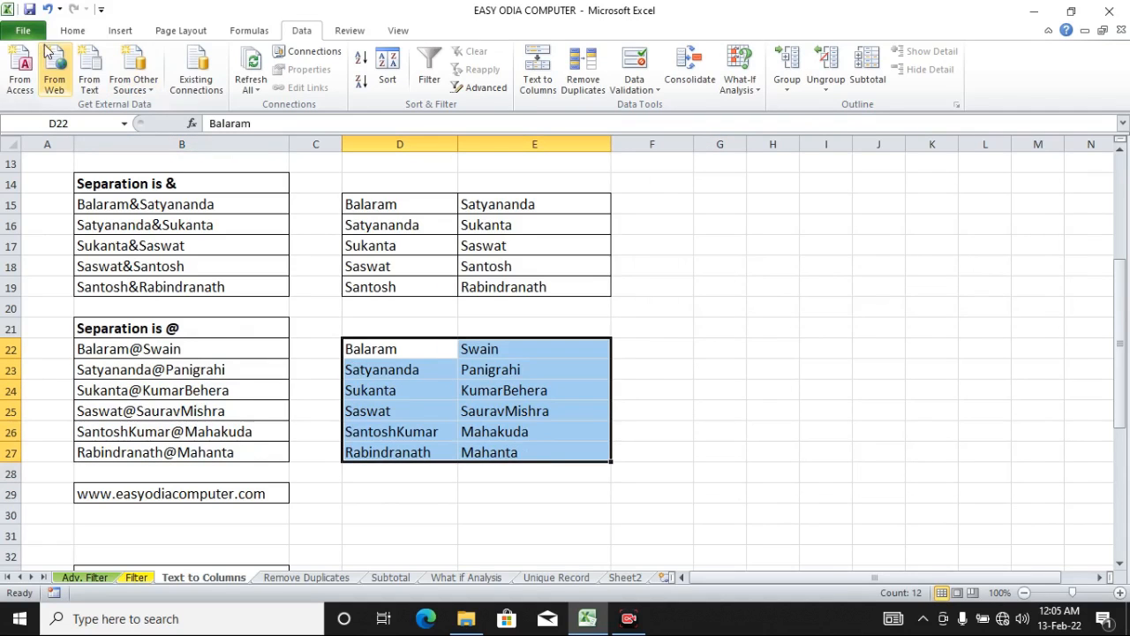
{"action": "left_click", "coordinate": [71, 30]}
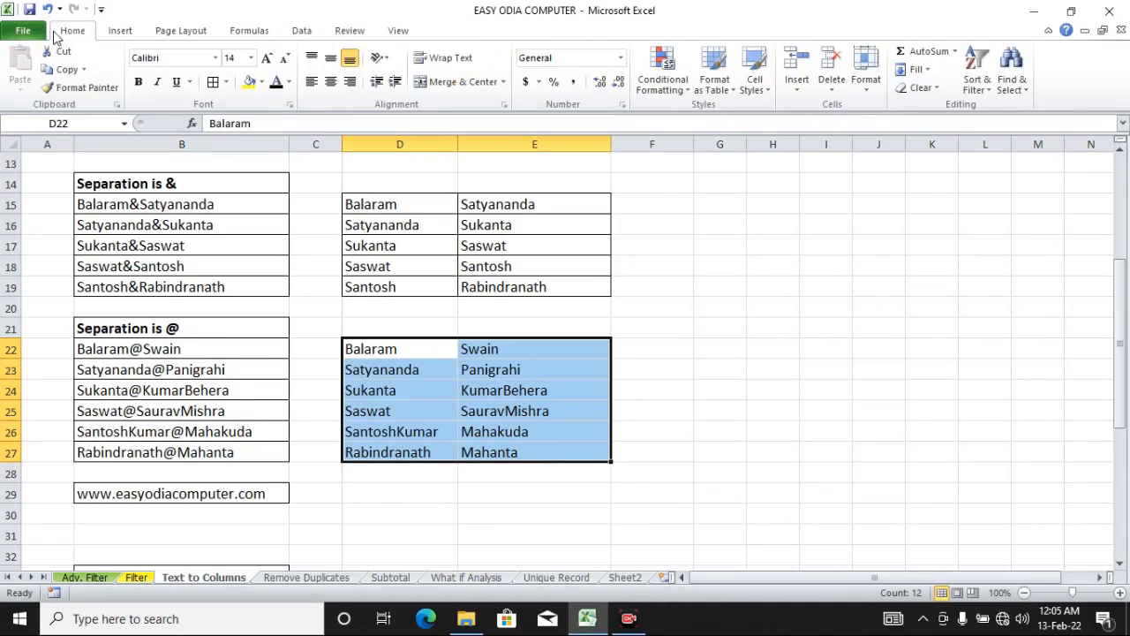
{"action": "left_click", "coordinate": [213, 81]}
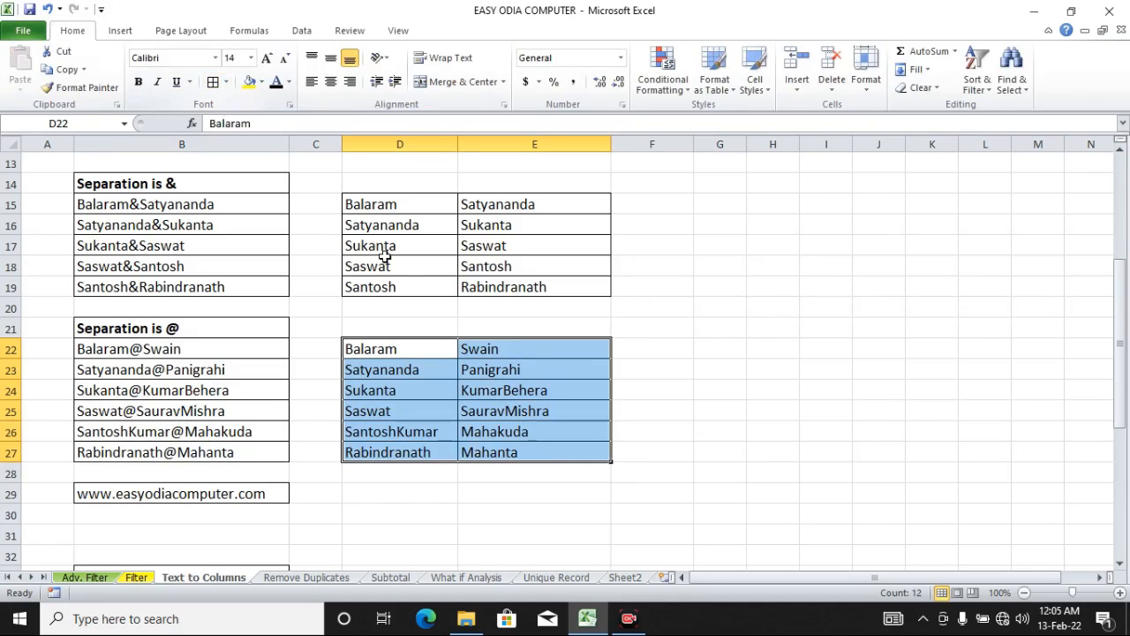
{"action": "left_click", "coordinate": [474, 501]}
{"action": "left_click", "coordinate": [376, 488]}
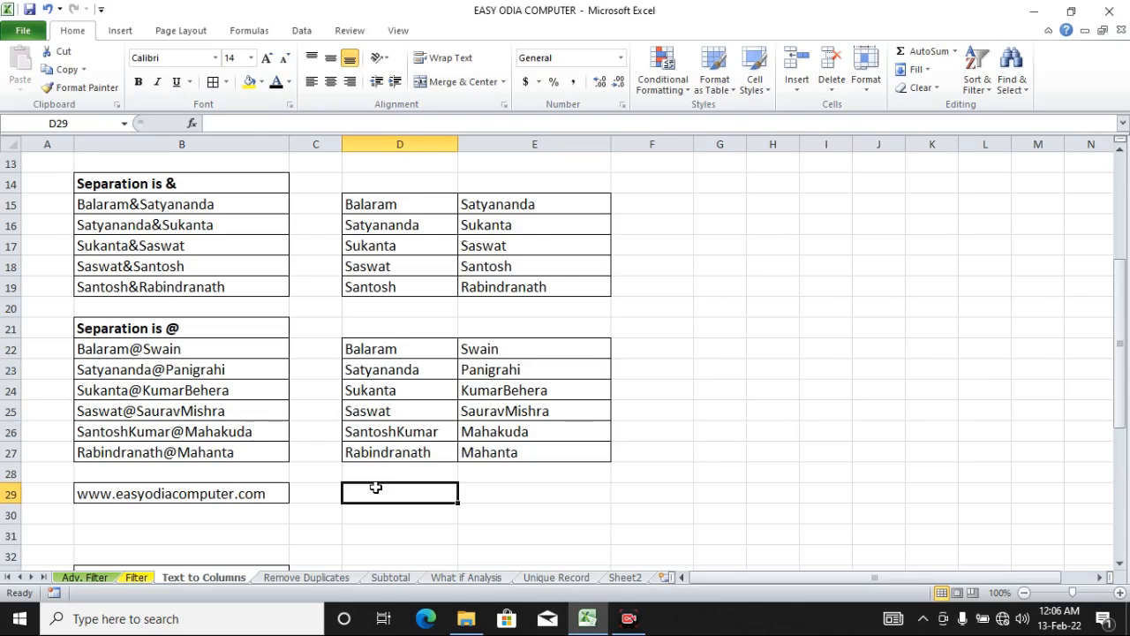
Step: Copy the website address in B29 down into B30
{"action": "scroll", "coordinate": [376, 487], "scroll_direction": "down", "scroll_amount": 4}
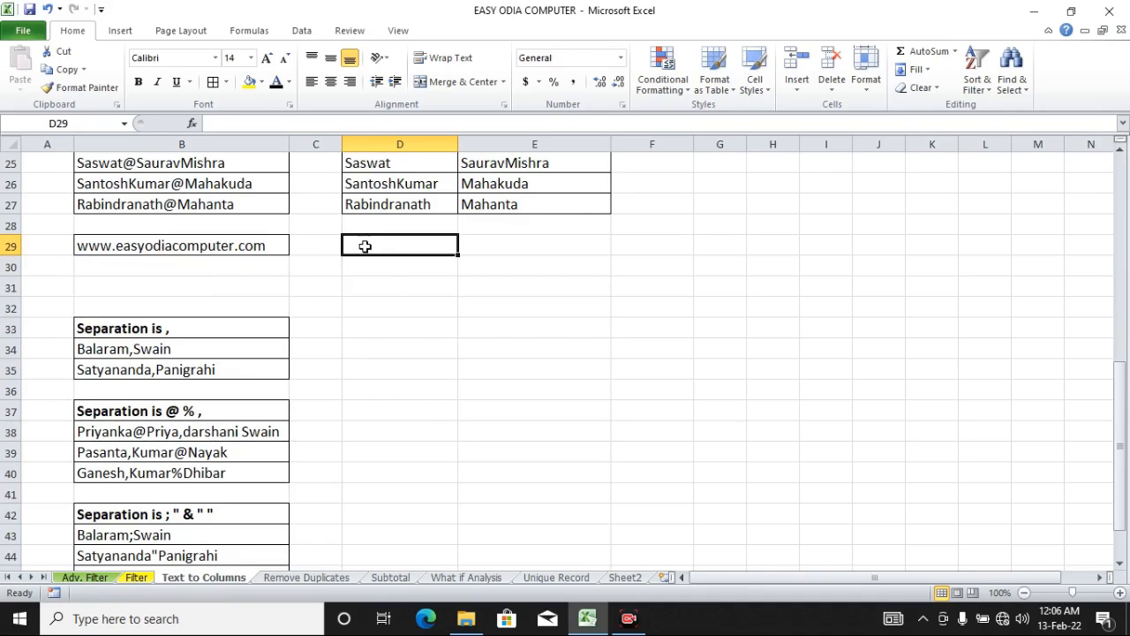
{"action": "left_click", "coordinate": [252, 244]}
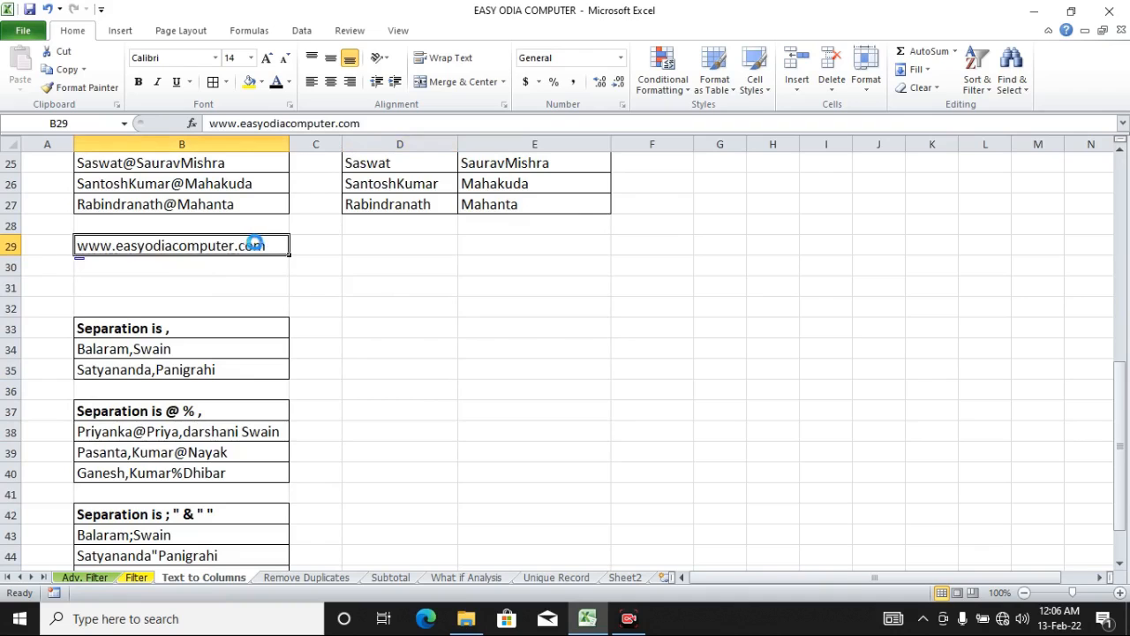
{"action": "left_click", "coordinate": [562, 353]}
{"action": "mouse_move", "coordinate": [289, 256]}
{"action": "left_mouse_down"}
{"action": "mouse_move", "coordinate": [279, 265]}
{"action": "mouse_move", "coordinate": [270, 247]}
{"action": "mouse_move", "coordinate": [270, 263]}
{"action": "left_mouse_up"}
{"action": "left_click", "coordinate": [321, 279]}
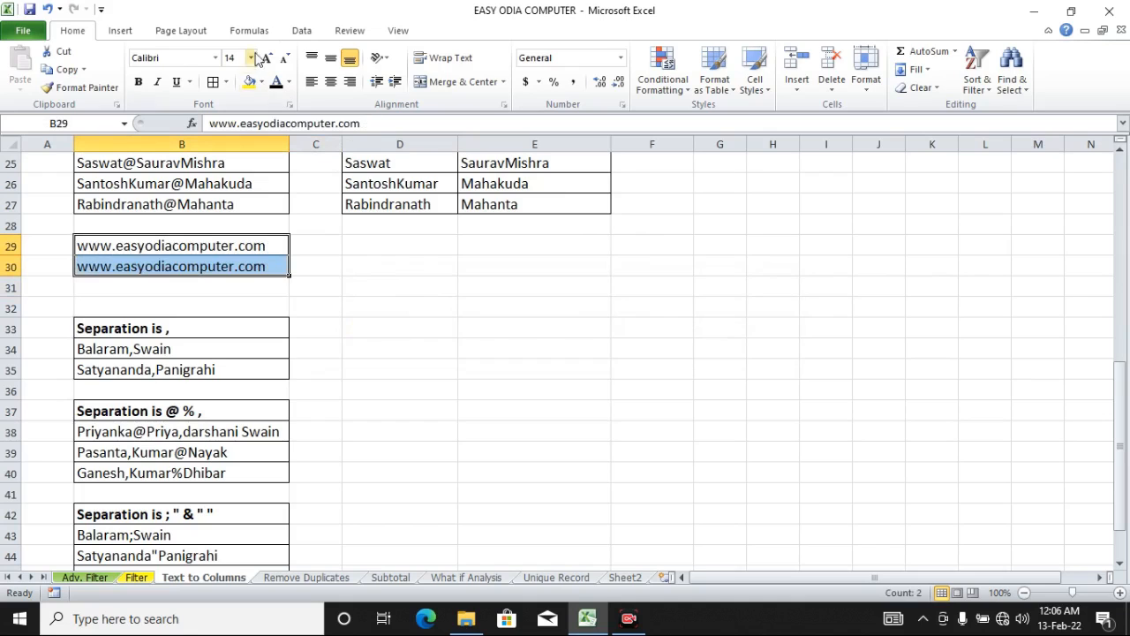
Step: Open Text to Columns for B29:B30 and set the Other delimiter to a period
{"action": "left_click", "coordinate": [305, 32]}
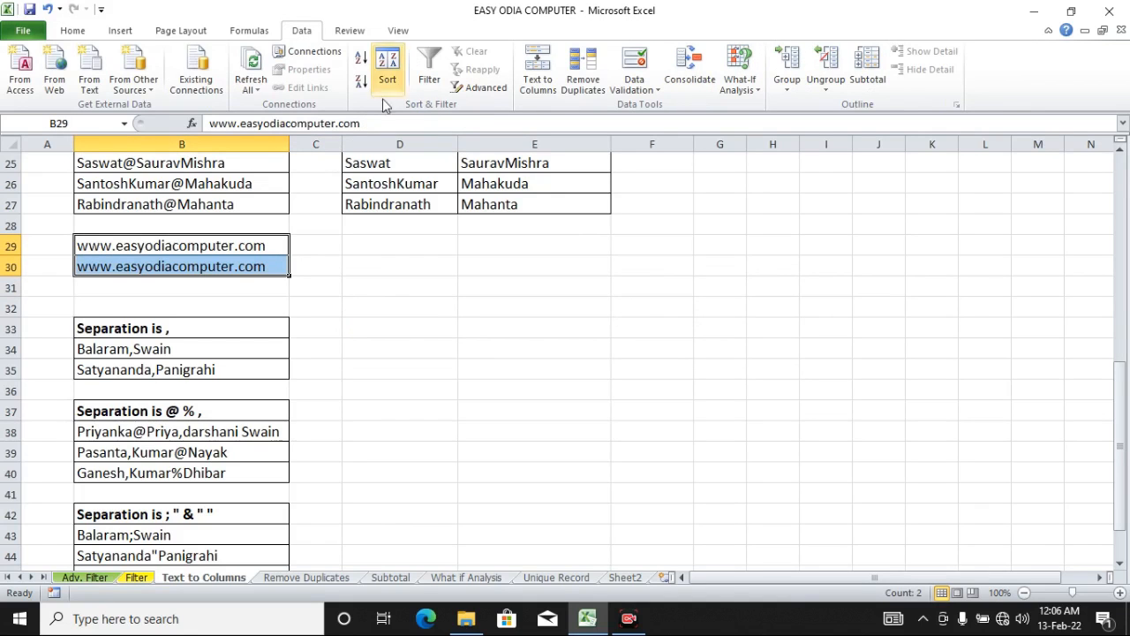
{"action": "left_click", "coordinate": [536, 81]}
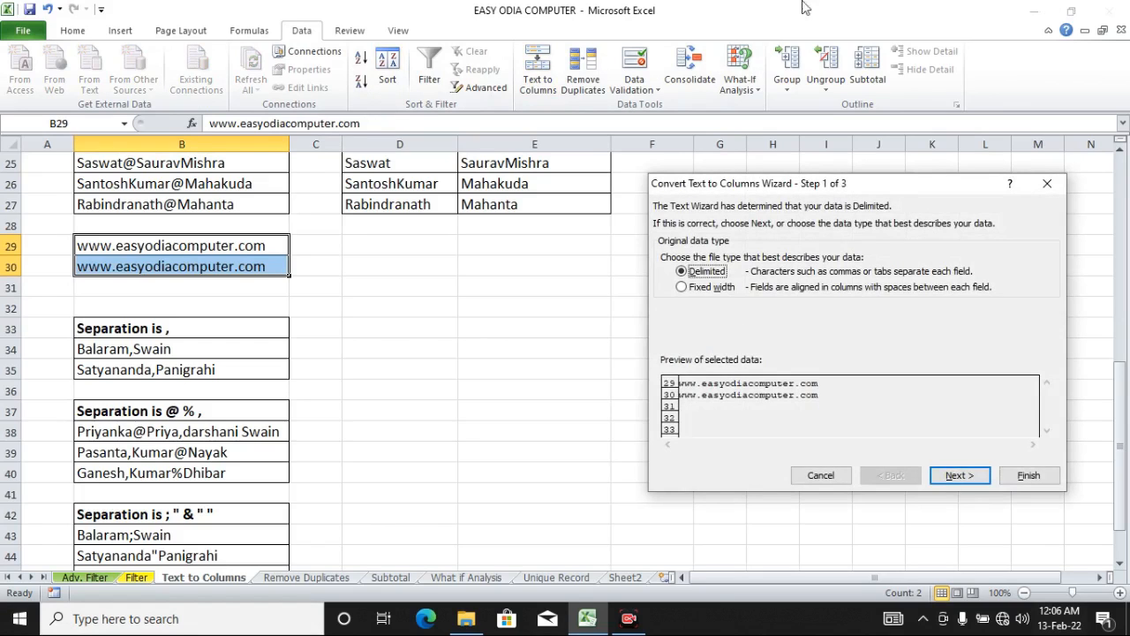
{"action": "left_click", "coordinate": [958, 475]}
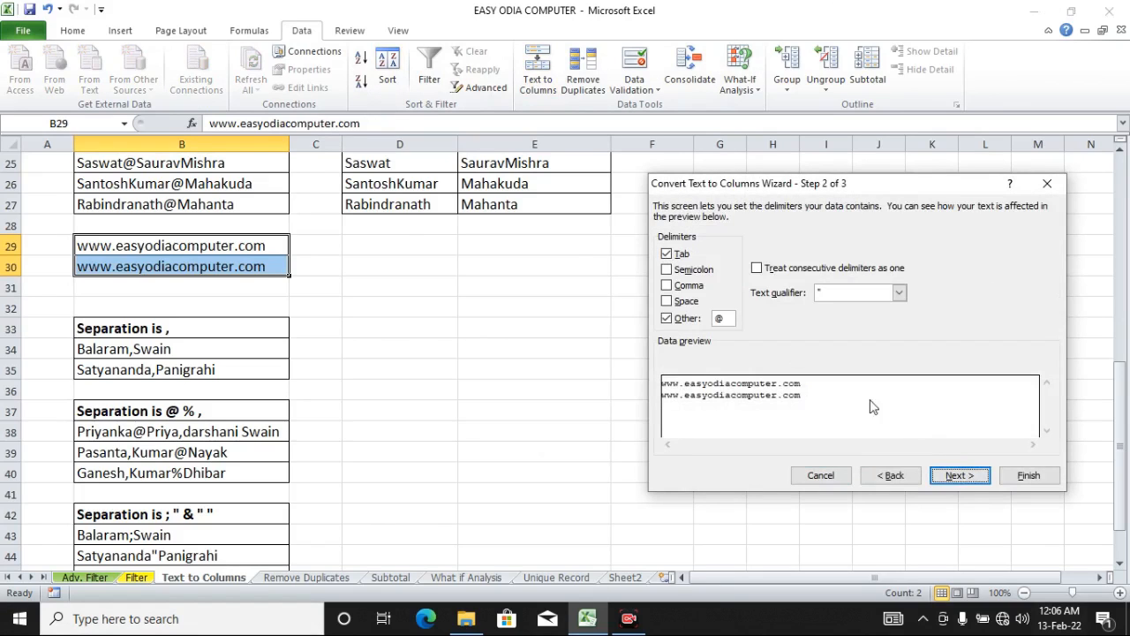
{"action": "double_click", "coordinate": [719, 318]}
{"action": "type", "text": "."}
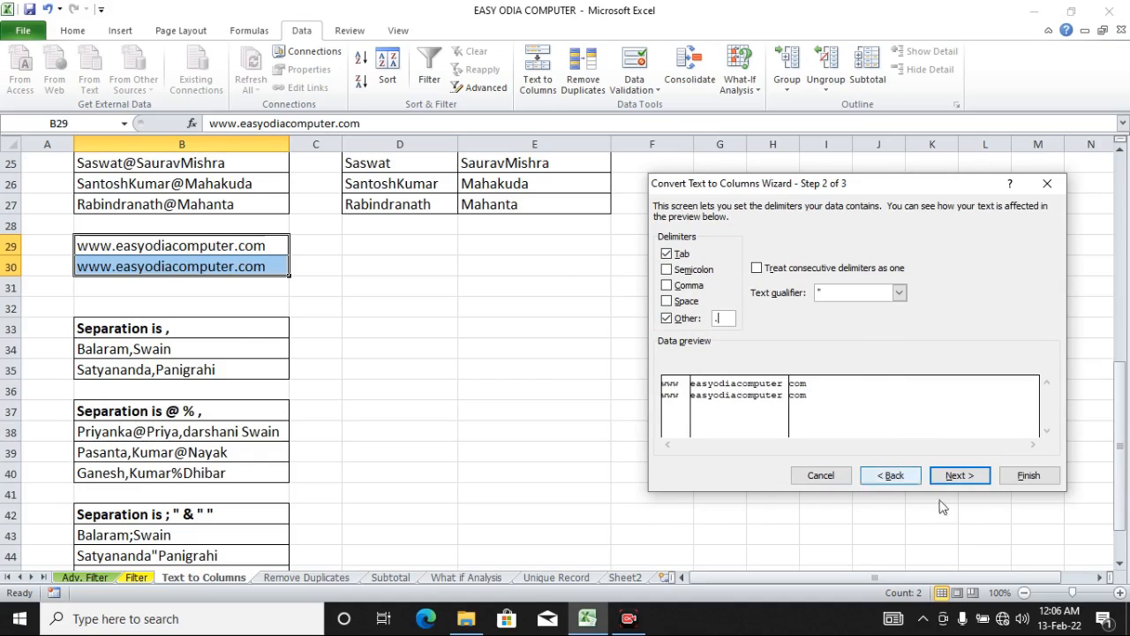
{"action": "left_click", "coordinate": [959, 476]}
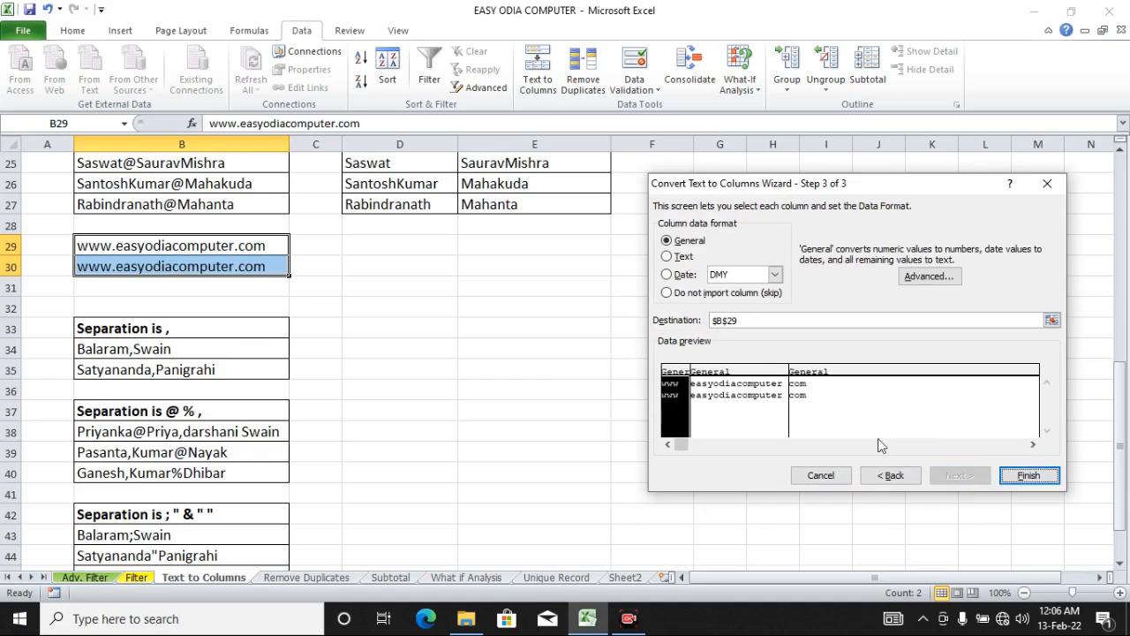
Step: Set the destination to cell D34 and finish splitting the website addresses
{"action": "double_click", "coordinate": [732, 320]}
{"action": "key", "text": "BackSpace"}
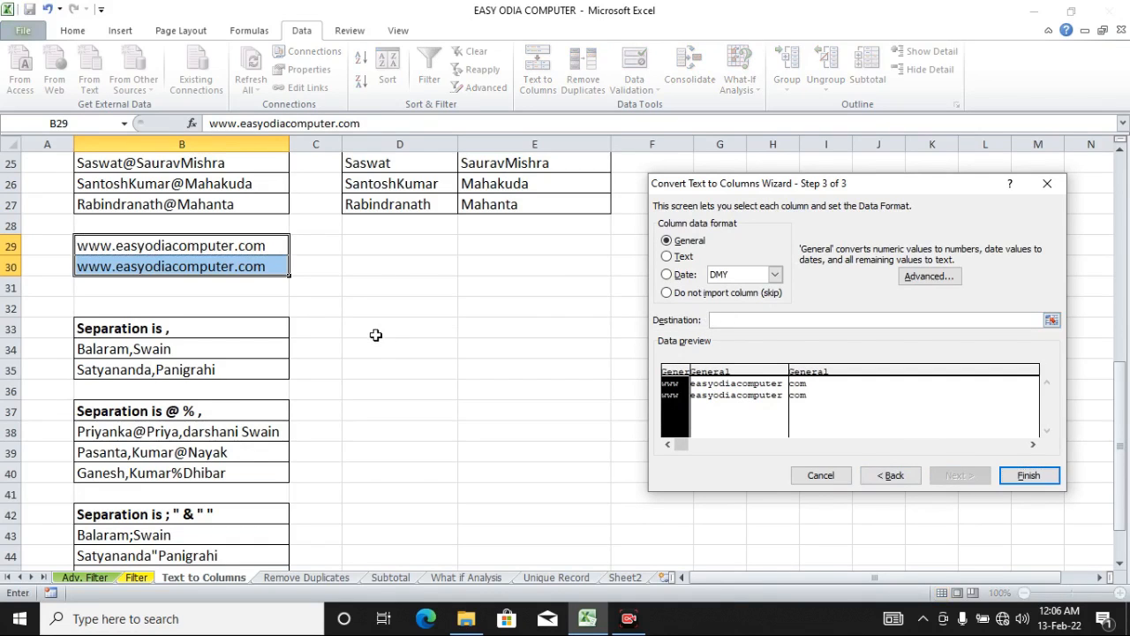
{"action": "left_click", "coordinate": [383, 346]}
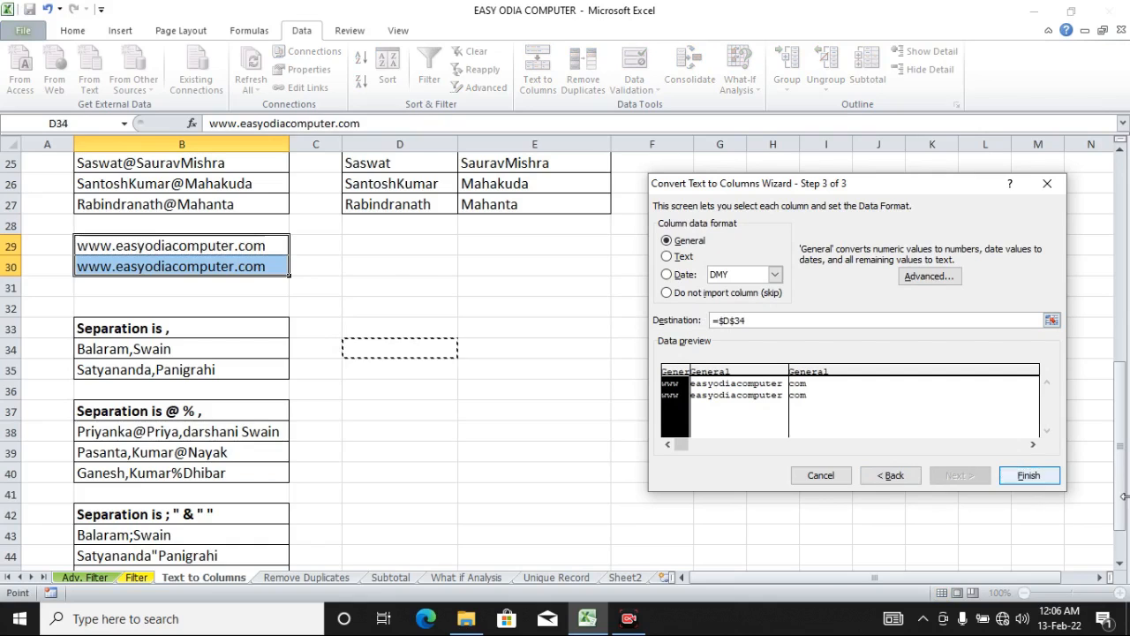
{"action": "left_click", "coordinate": [1035, 477]}
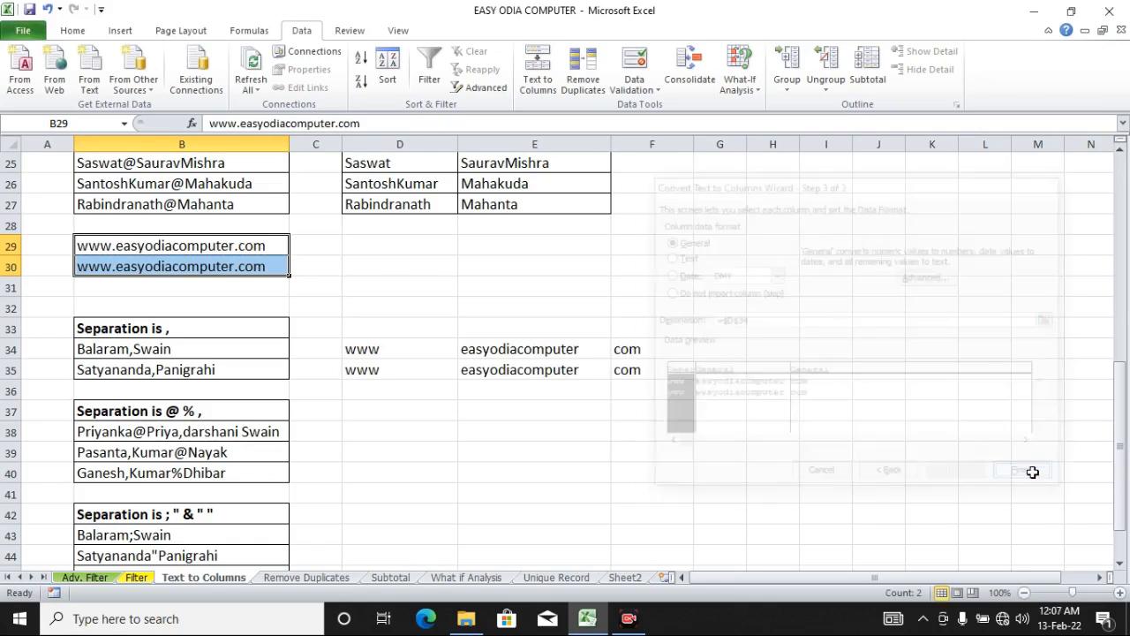
Step: Apply all borders to the split website parts in D34:F35
{"action": "left_click", "coordinate": [408, 351]}
{"action": "left_click", "coordinate": [503, 352]}
{"action": "left_click", "coordinate": [632, 350]}
{"action": "left_click_drag", "start_coordinate": [375, 347], "coordinate": [626, 366]}
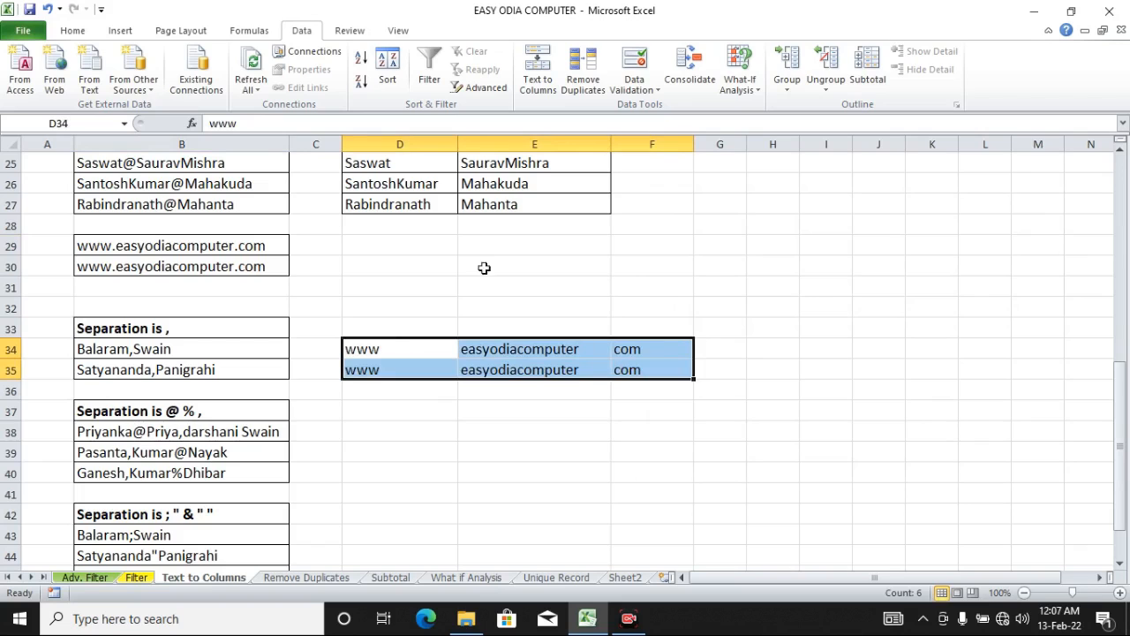
{"action": "left_click", "coordinate": [78, 32]}
{"action": "left_click", "coordinate": [213, 82]}
{"action": "left_click", "coordinate": [503, 453]}
{"action": "left_click", "coordinate": [377, 413]}
Step: Open Text to Columns for B37:B40 and set the delimiters to Comma plus Other "@"
{"action": "scroll", "coordinate": [378, 412], "scroll_direction": "down", "scroll_amount": 1}
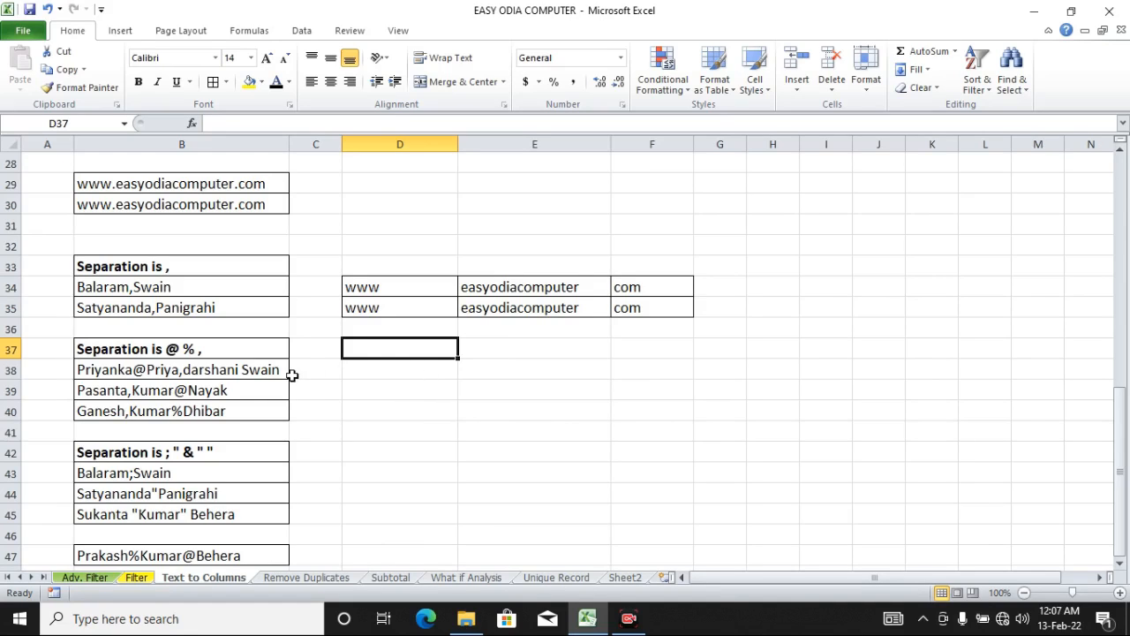
{"action": "left_click_drag", "start_coordinate": [285, 361], "coordinate": [283, 412]}
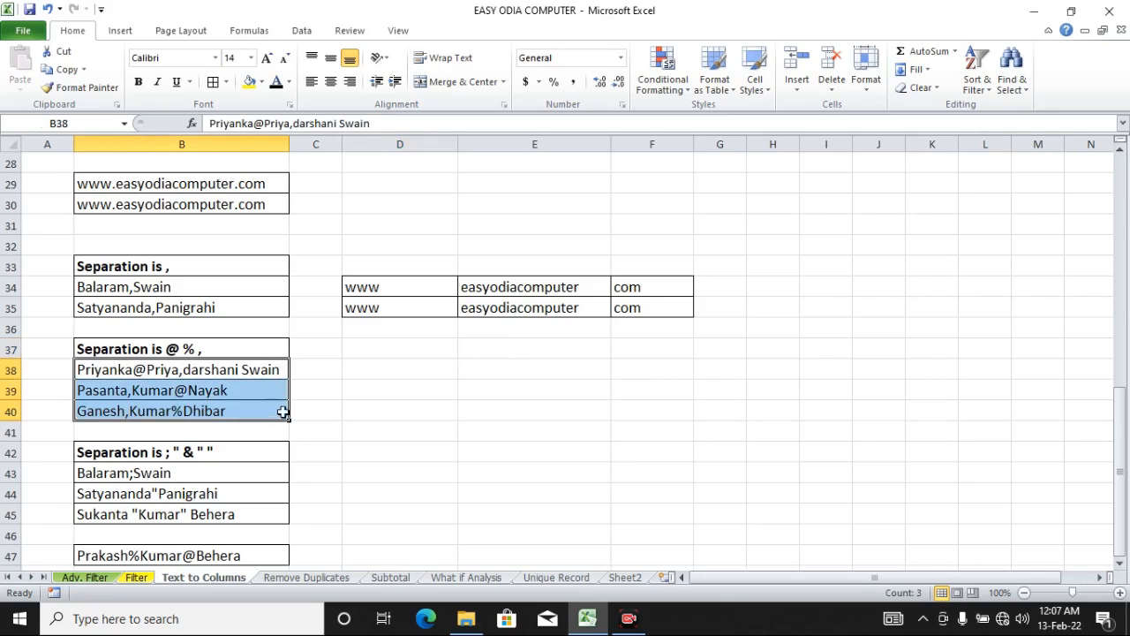
{"action": "left_click", "coordinate": [412, 408]}
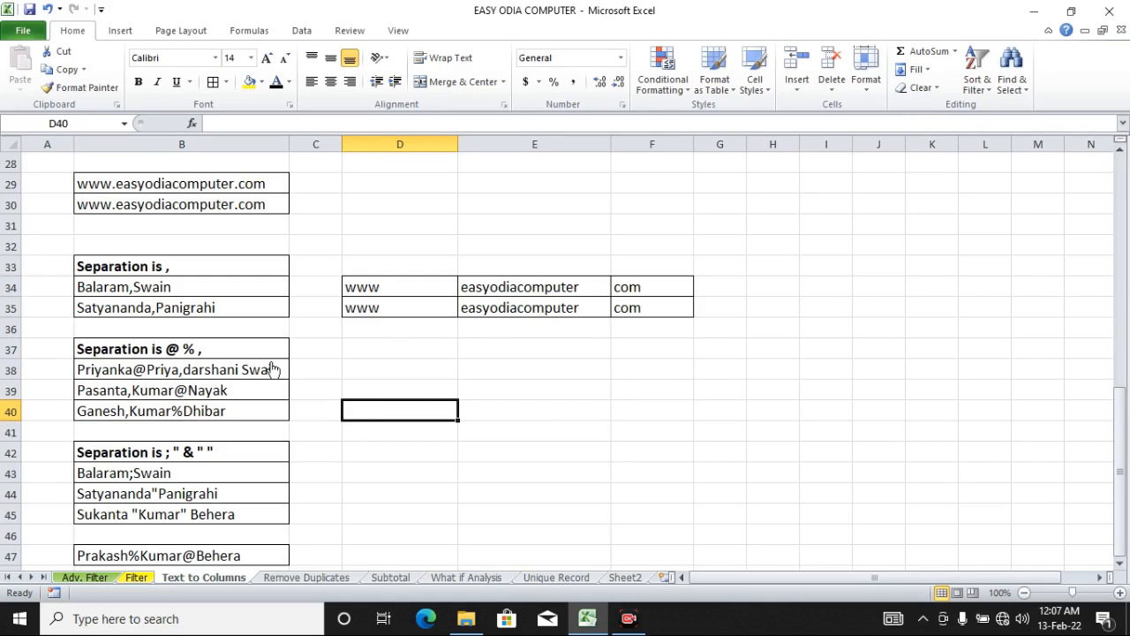
{"action": "left_click_drag", "start_coordinate": [277, 356], "coordinate": [262, 402]}
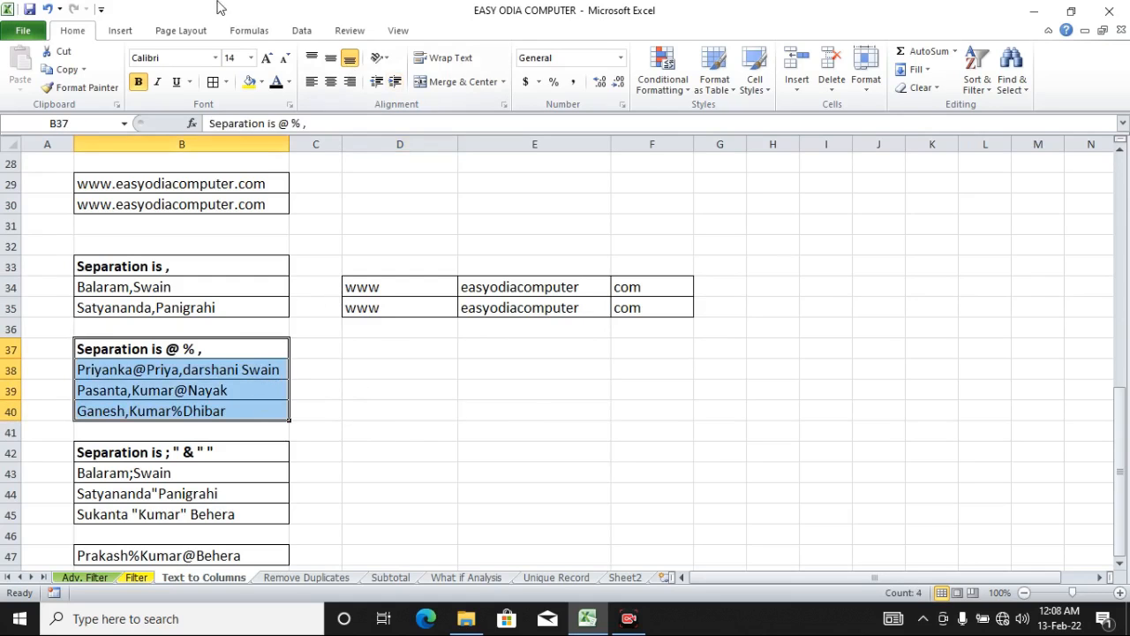
{"action": "left_click", "coordinate": [299, 31]}
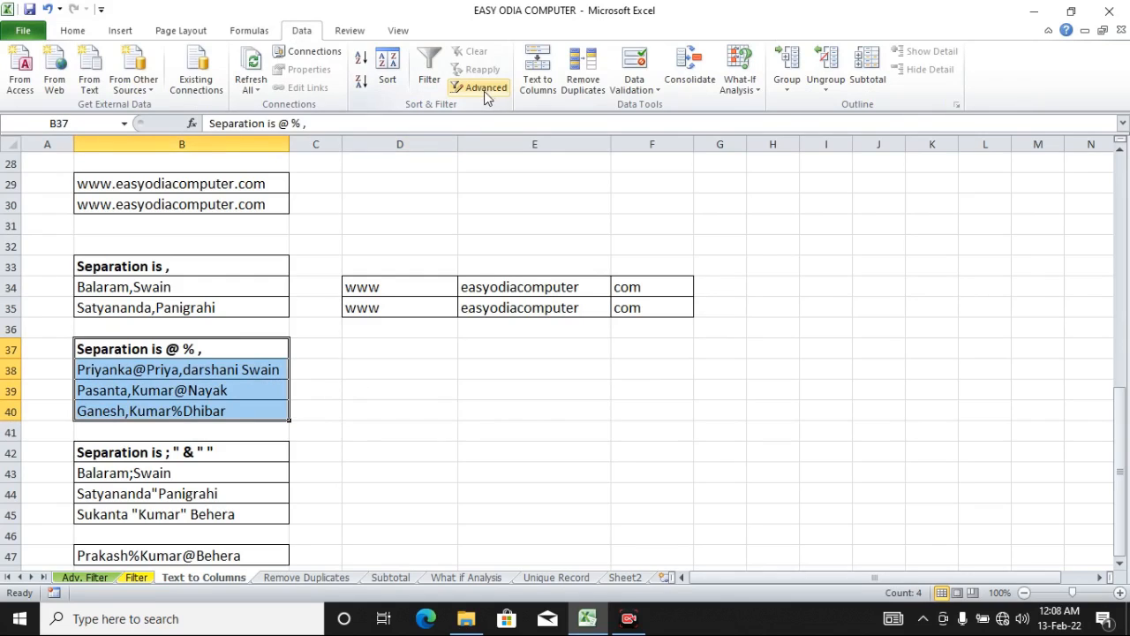
{"action": "left_click", "coordinate": [539, 88]}
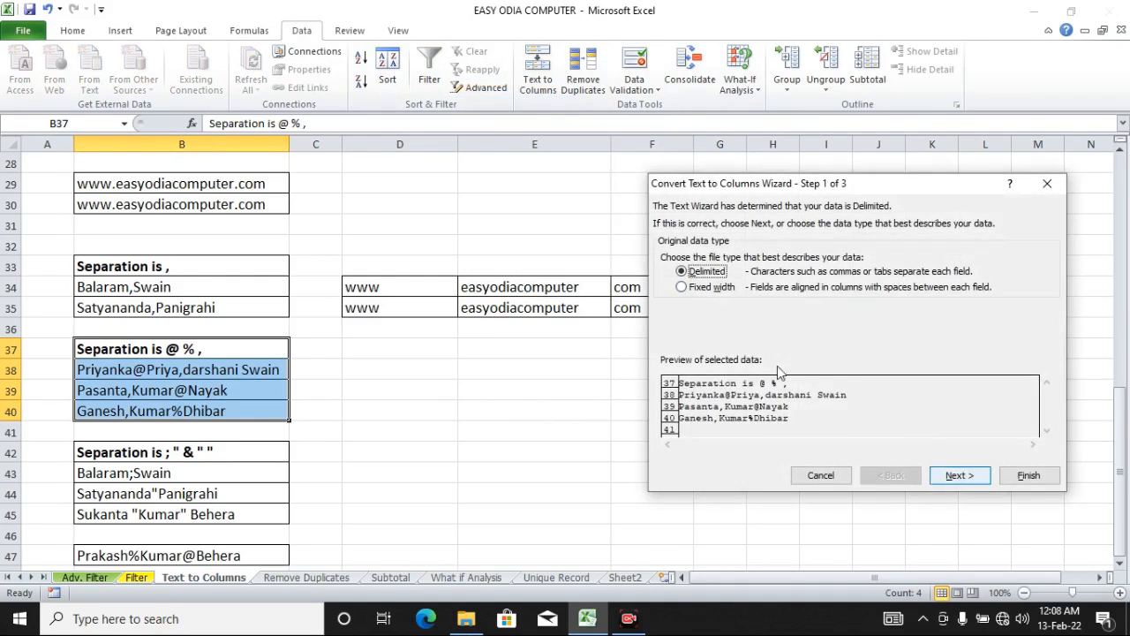
{"action": "left_click", "coordinate": [956, 475]}
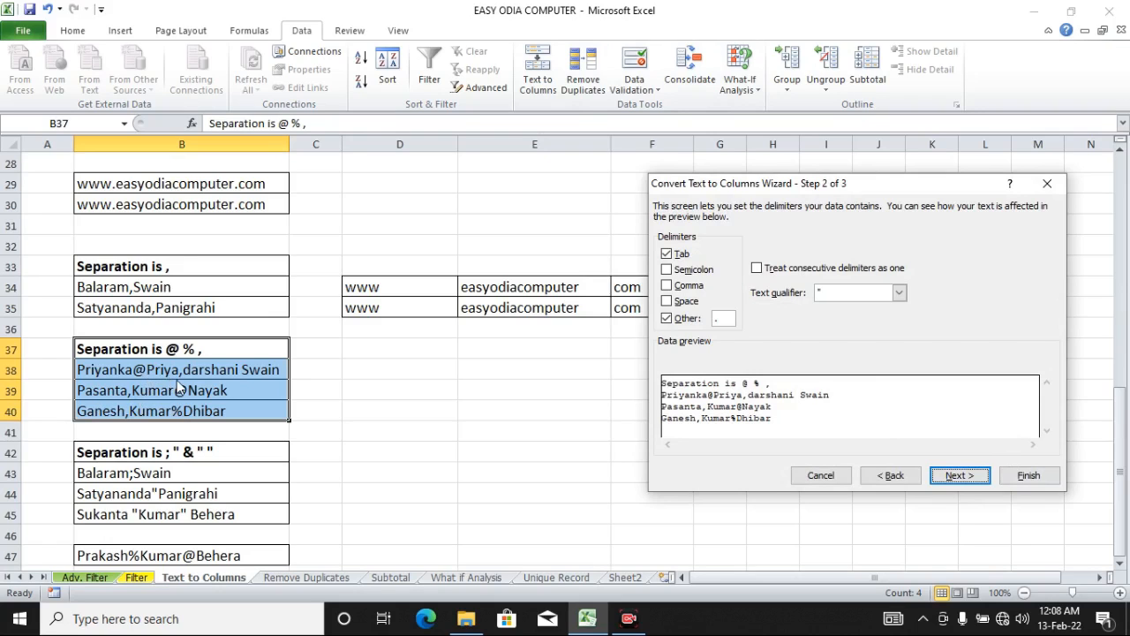
{"action": "left_click", "coordinate": [668, 286]}
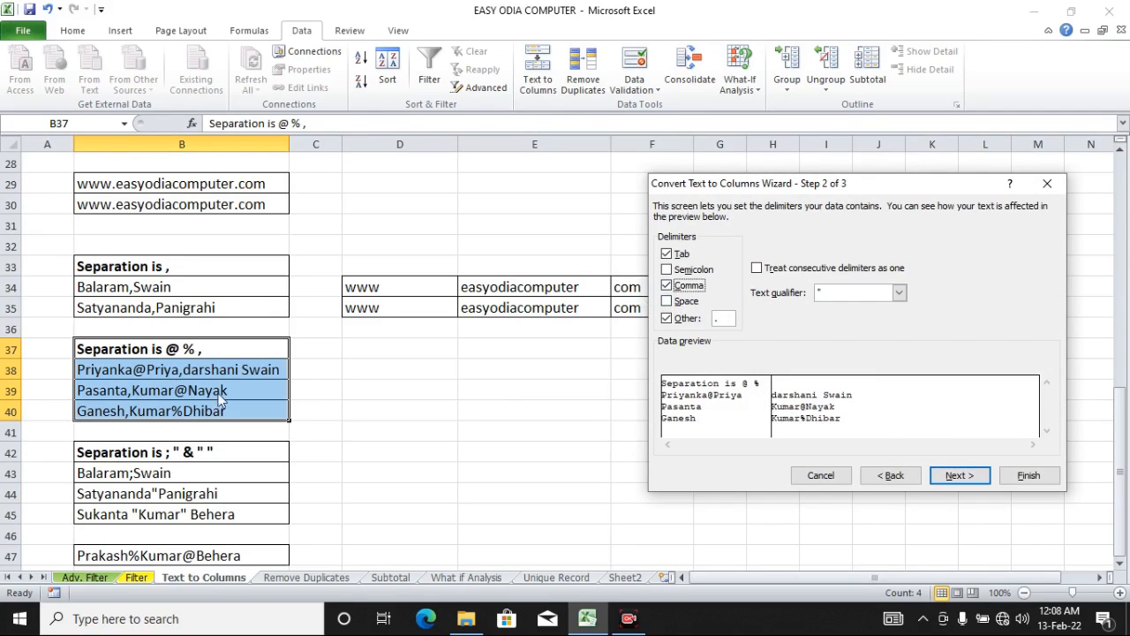
{"action": "left_click", "coordinate": [722, 318]}
{"action": "type", "text": "@"}
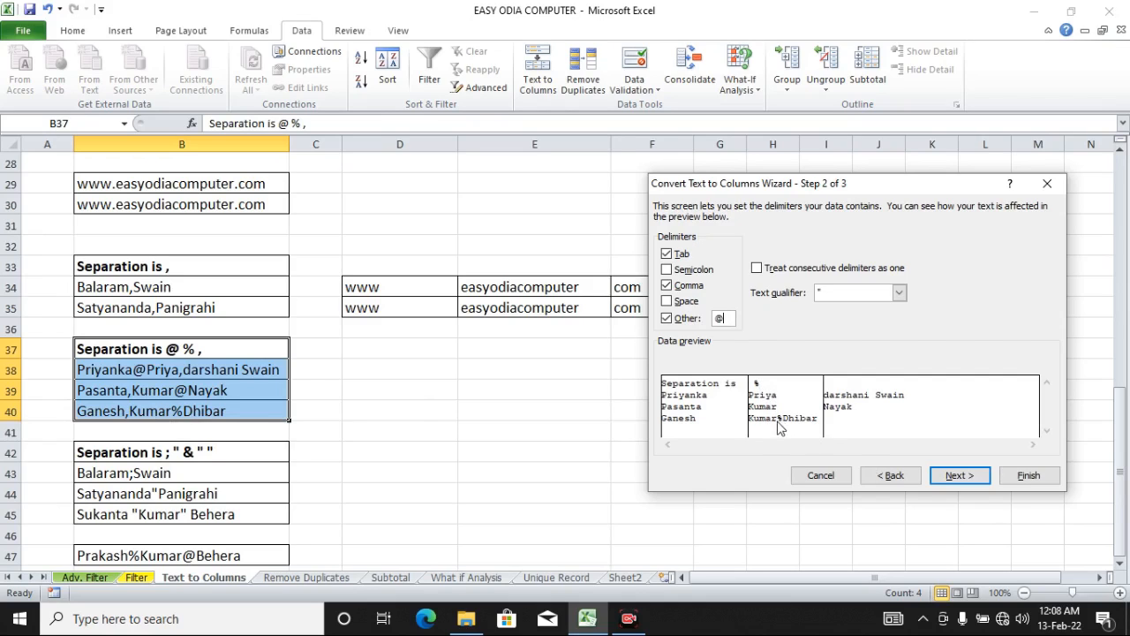
Step: Set the destination to cell D37 and finish splitting the B37:B40 entries
{"action": "left_click", "coordinate": [972, 479]}
{"action": "left_click_drag", "start_coordinate": [755, 323], "coordinate": [692, 323]}
{"action": "key", "text": "BackSpace"}
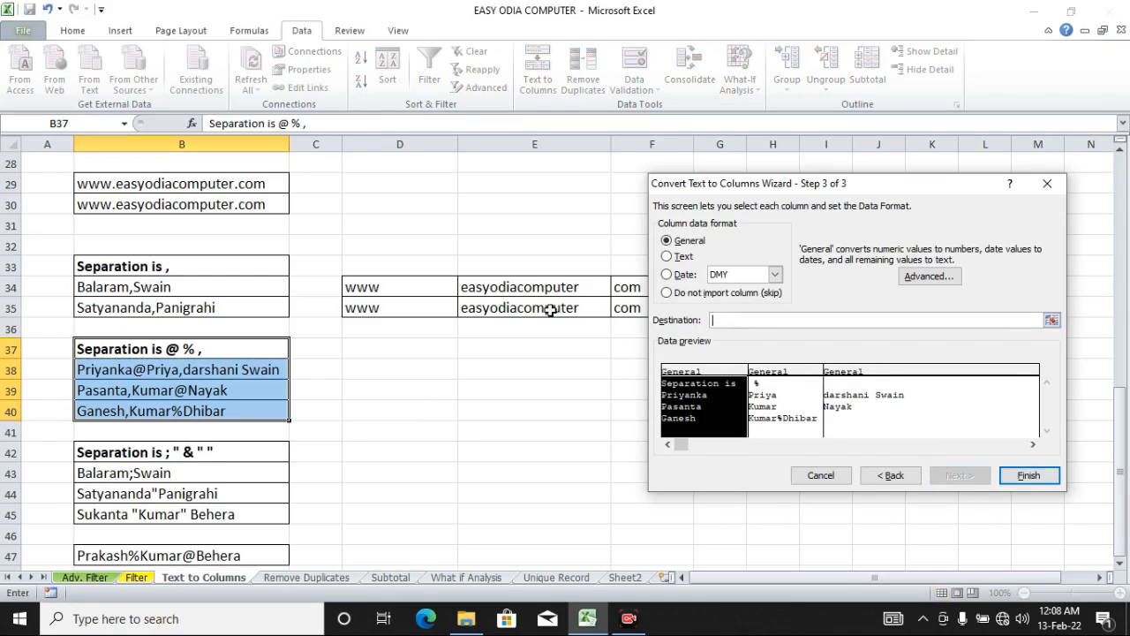
{"action": "left_click", "coordinate": [408, 351]}
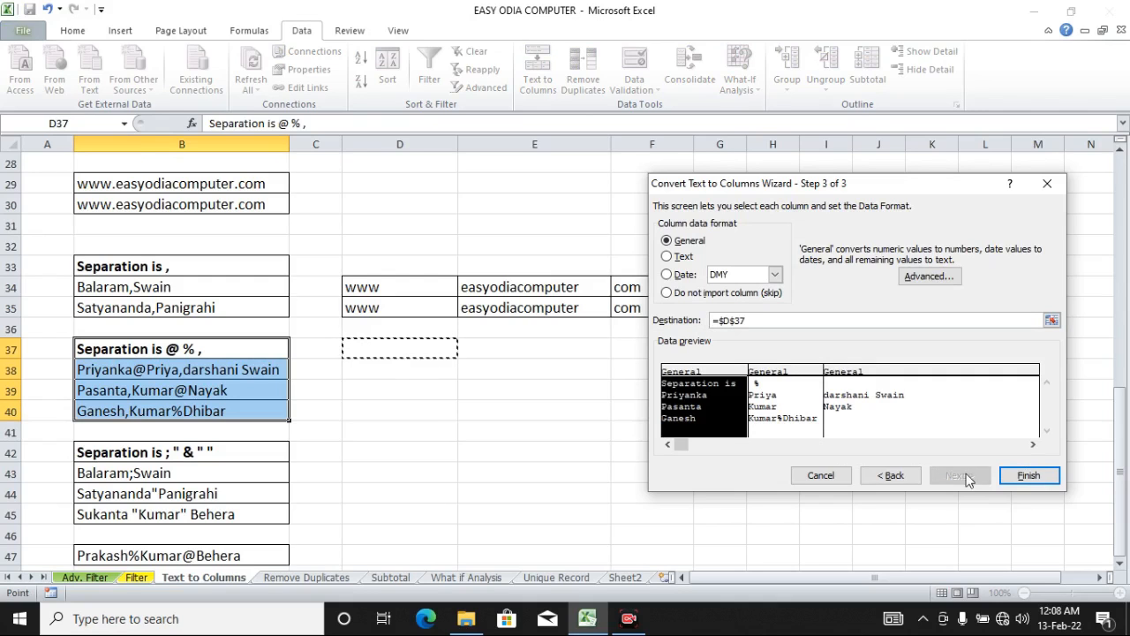
{"action": "left_click", "coordinate": [1029, 475]}
{"action": "left_click", "coordinate": [784, 502]}
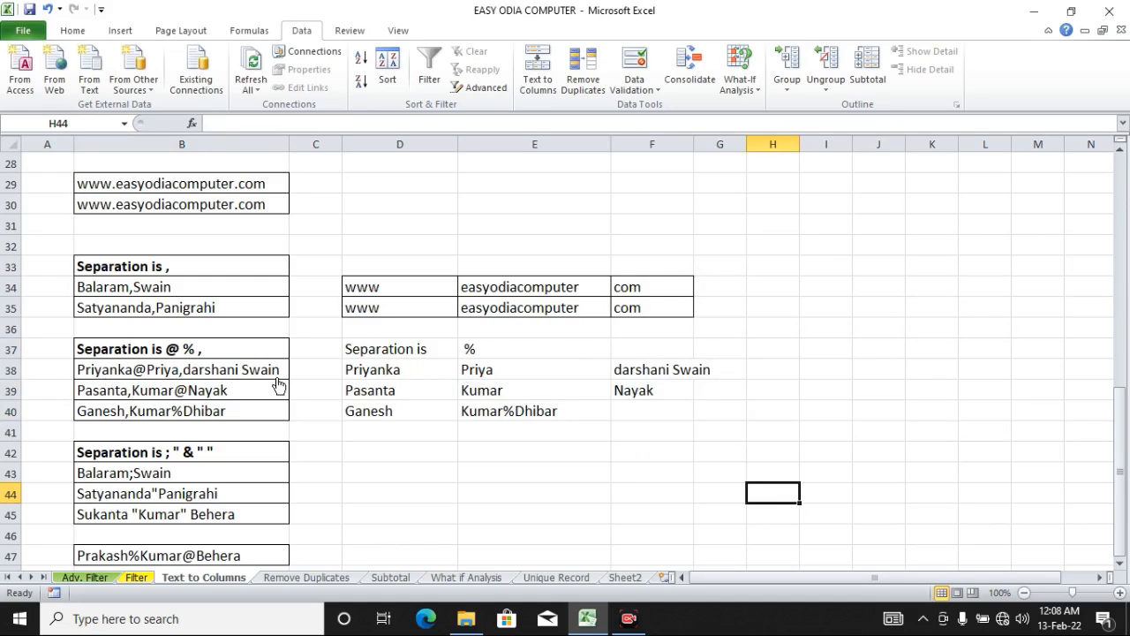
Step: Check the split values in row 38 and widen column F to fit them
{"action": "left_click", "coordinate": [410, 372]}
{"action": "left_click", "coordinate": [521, 373]}
{"action": "left_click", "coordinate": [682, 372]}
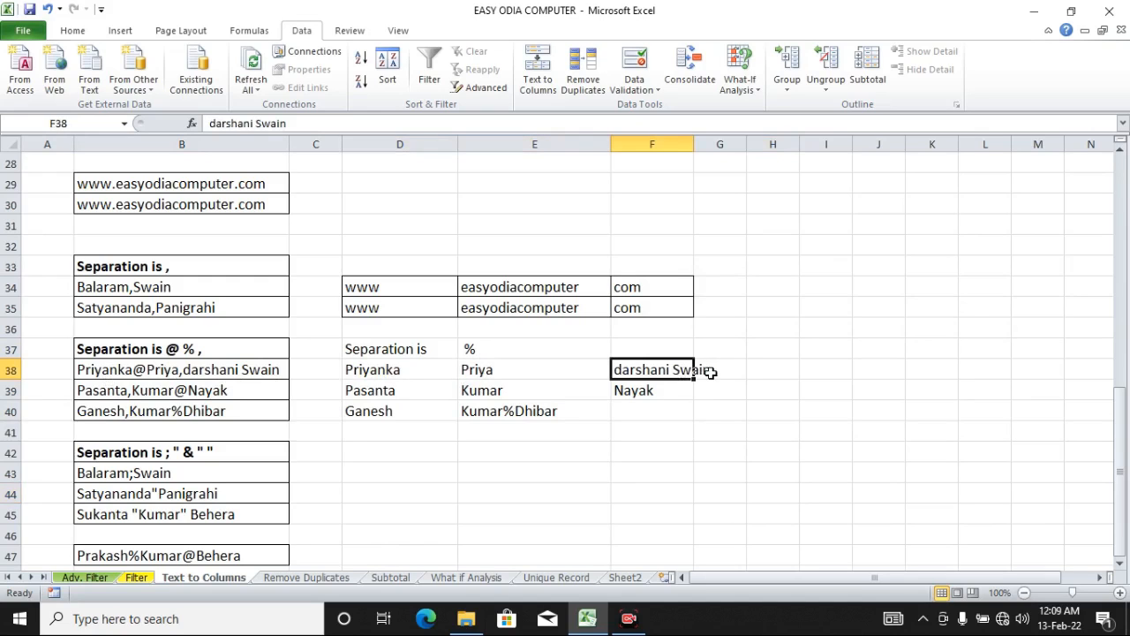
{"action": "left_click_drag", "start_coordinate": [695, 143], "coordinate": [717, 143]}
Step: Compare the split results in rows 39 and 40 against their source cells in column B
{"action": "left_click", "coordinate": [397, 389]}
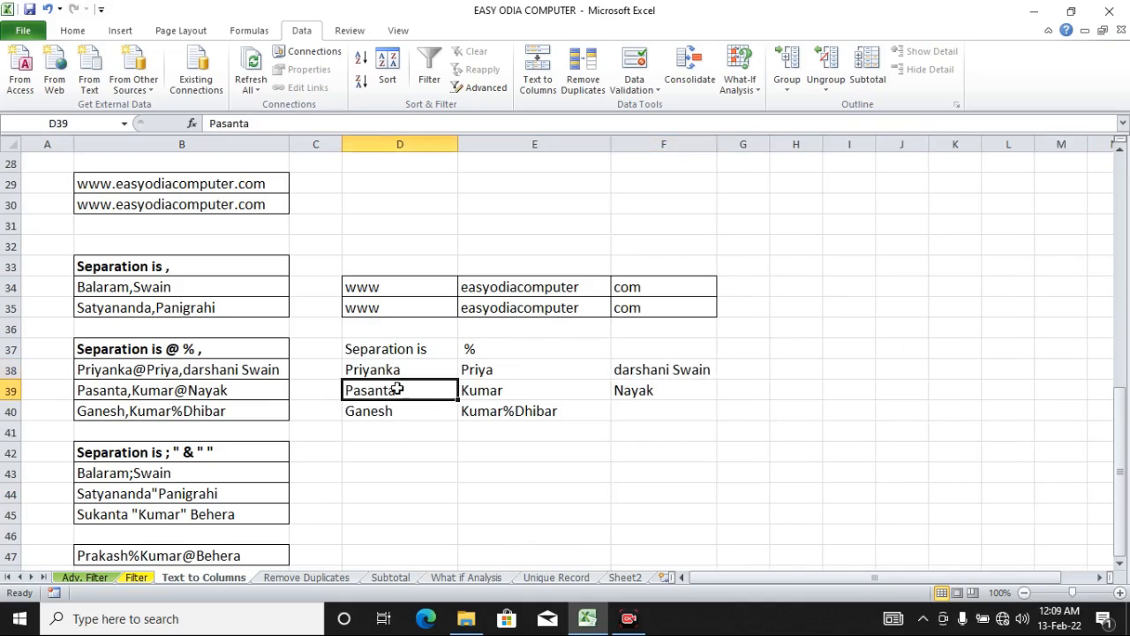
{"action": "left_click", "coordinate": [510, 386]}
{"action": "left_click", "coordinate": [650, 387]}
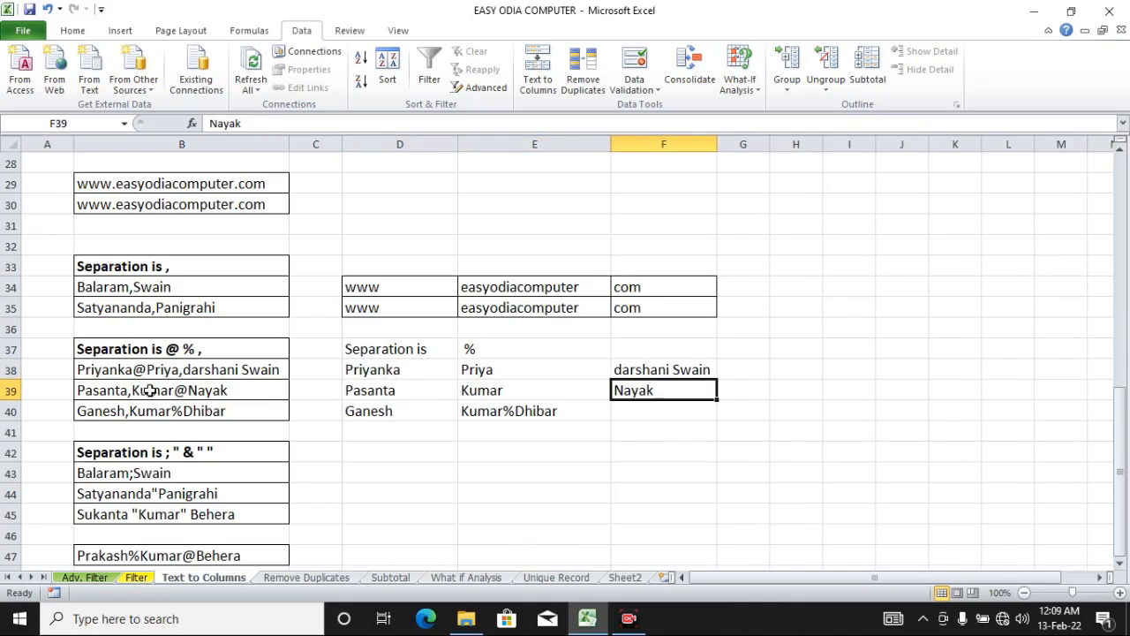
{"action": "left_click", "coordinate": [191, 394]}
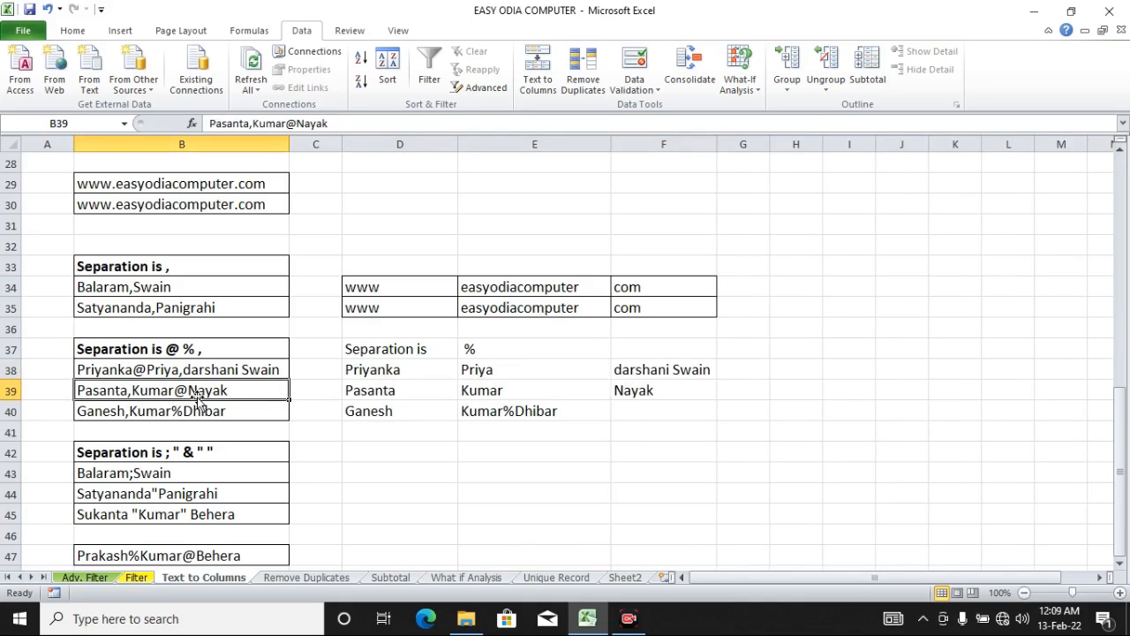
{"action": "left_click", "coordinate": [400, 389]}
{"action": "left_click", "coordinate": [543, 404]}
{"action": "left_click", "coordinate": [616, 391]}
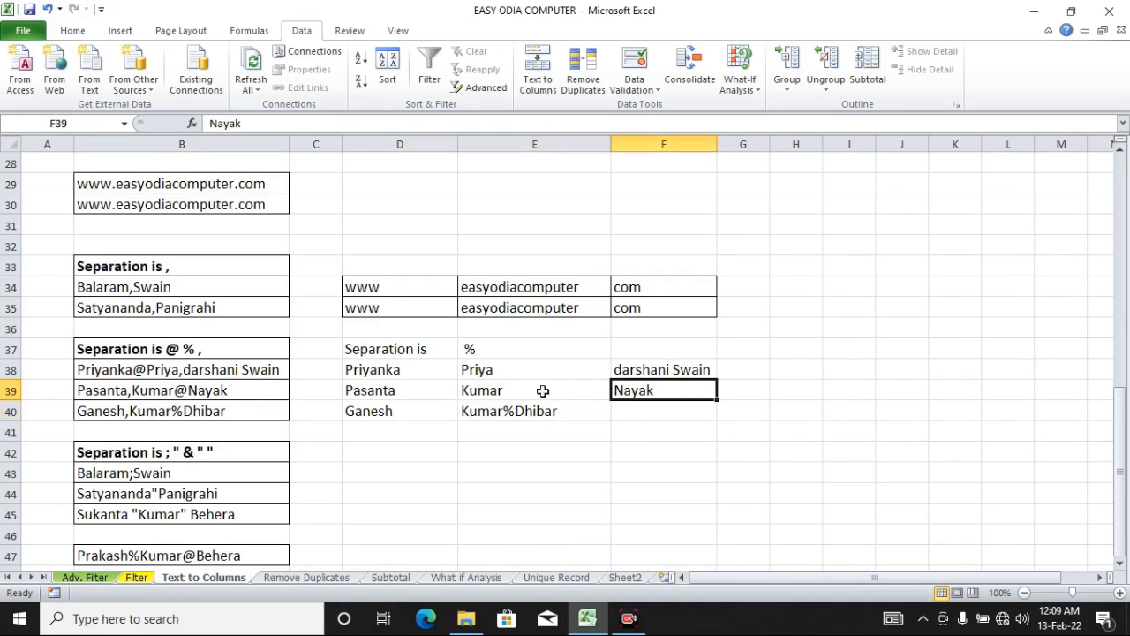
{"action": "left_click", "coordinate": [147, 410]}
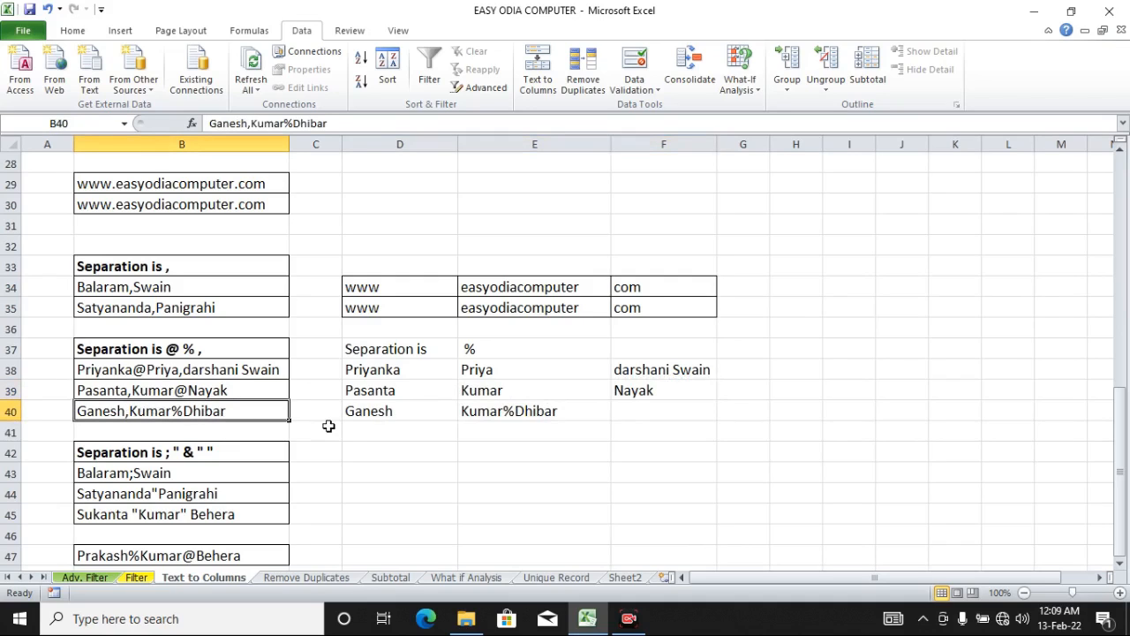
{"action": "left_click", "coordinate": [381, 412]}
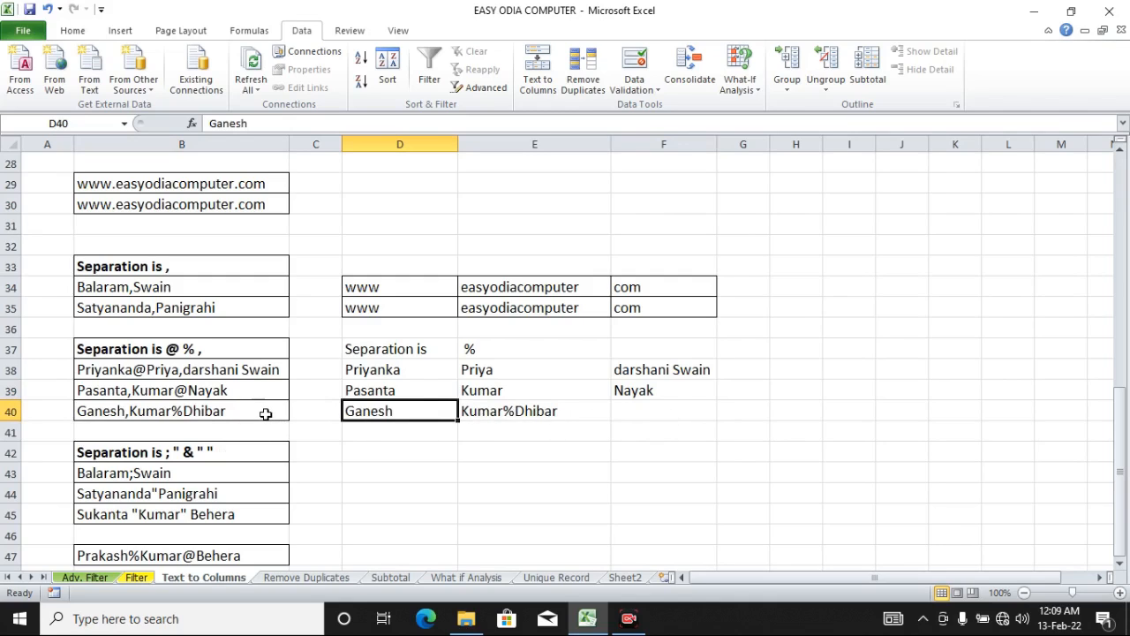
Step: Open Text to Columns for B40 and change the Other delimiter to "%"
{"action": "left_click", "coordinate": [217, 406]}
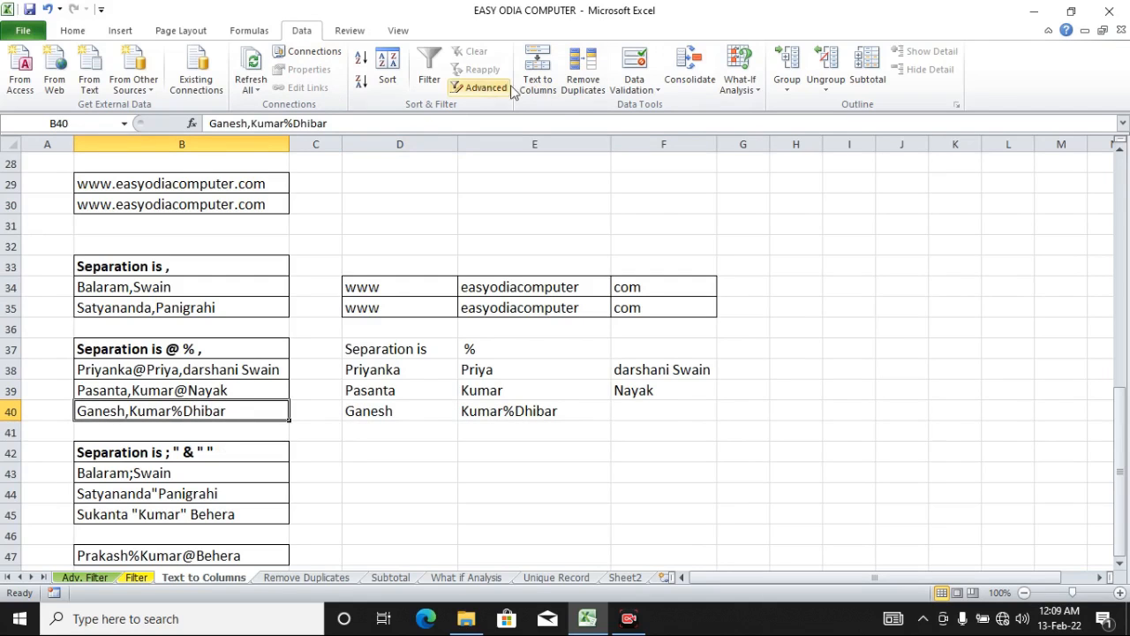
{"action": "left_click", "coordinate": [536, 85]}
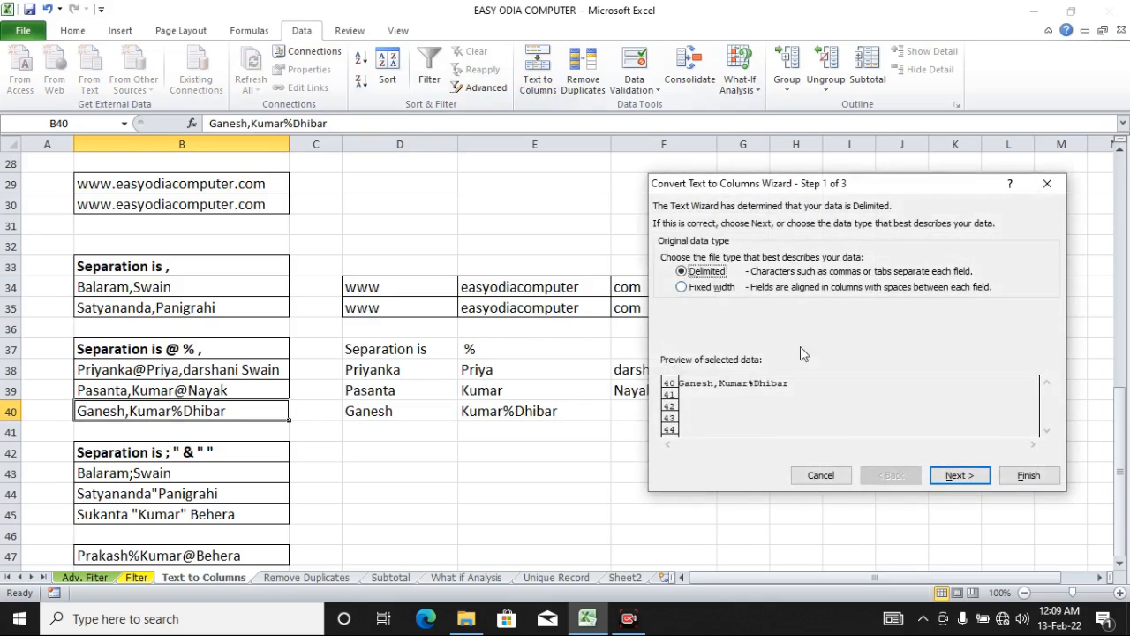
{"action": "left_click", "coordinate": [961, 476]}
{"action": "double_click", "coordinate": [721, 319]}
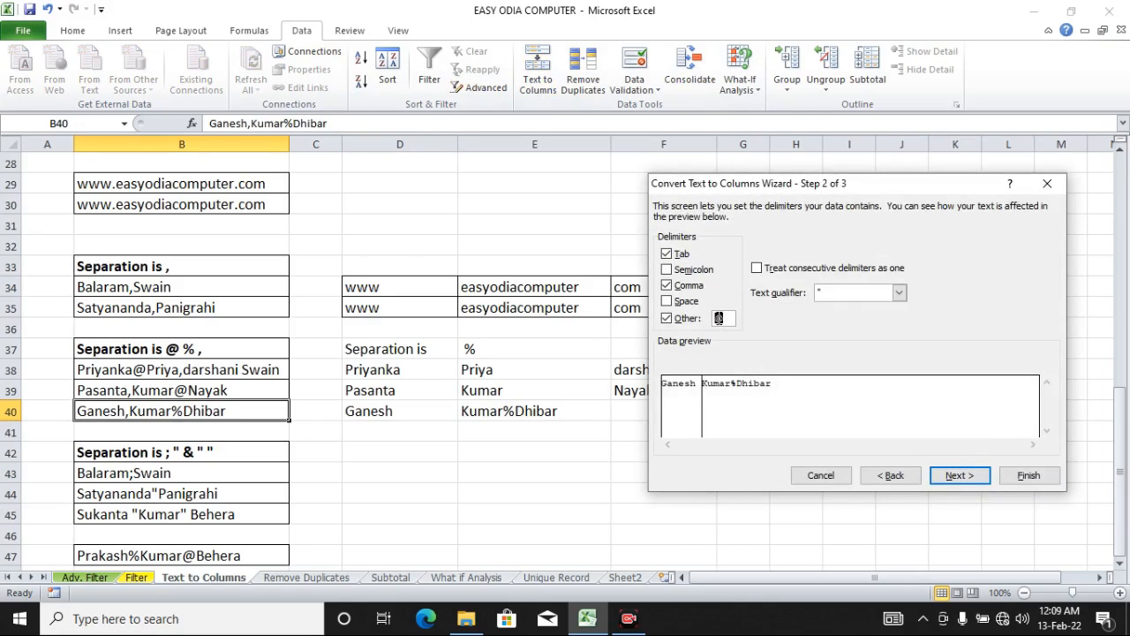
{"action": "type", "text": "%"}
{"action": "left_click", "coordinate": [958, 475]}
Step: Set the destination to cell F40, finish the split, and widen column G slightly
{"action": "left_click_drag", "start_coordinate": [765, 320], "coordinate": [657, 315]}
{"action": "key", "text": "BackSpace"}
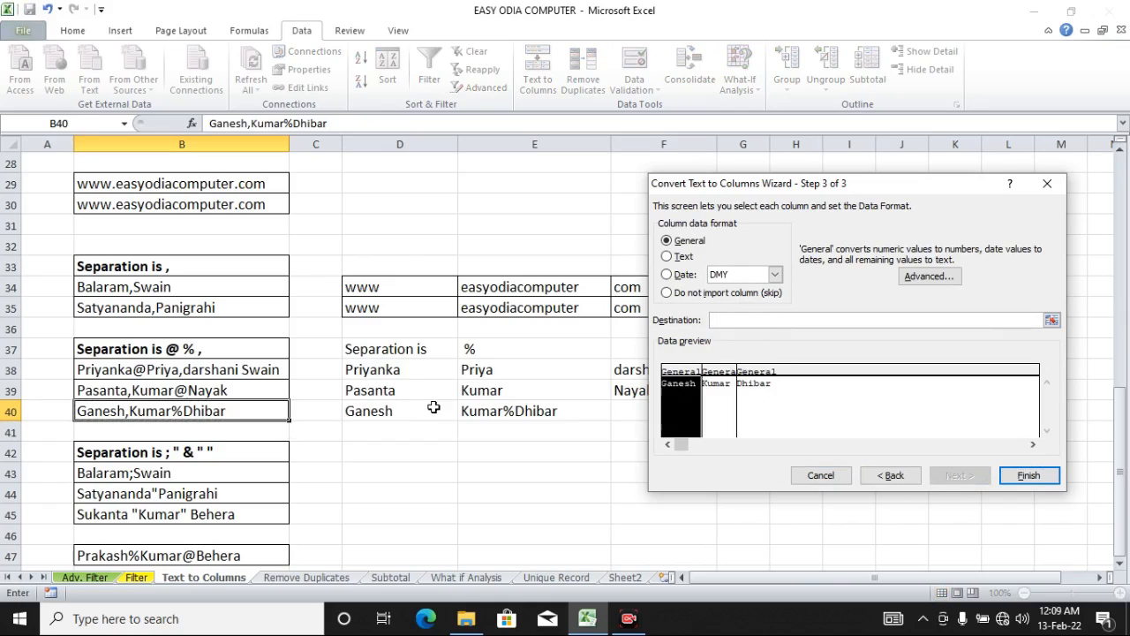
{"action": "left_click", "coordinate": [622, 414]}
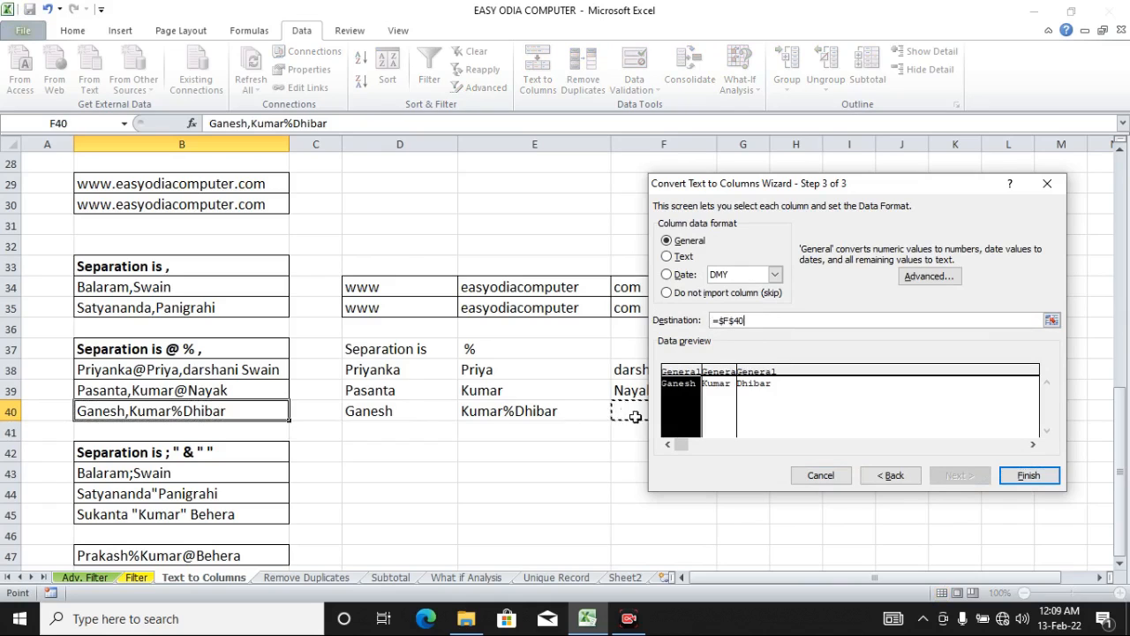
{"action": "left_click", "coordinate": [1024, 477]}
{"action": "left_click", "coordinate": [853, 526]}
{"action": "left_click_drag", "start_coordinate": [770, 144], "coordinate": [783, 153]}
Step: Apply all borders to the split results in D37:H41
{"action": "left_click_drag", "start_coordinate": [391, 409], "coordinate": [504, 413]}
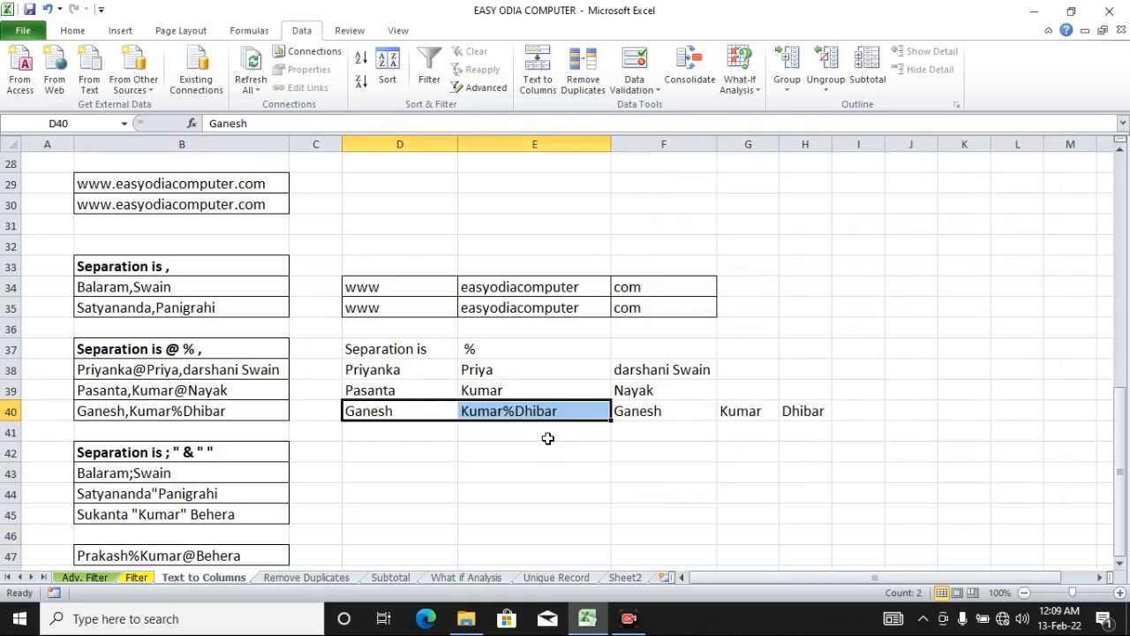
{"action": "left_click", "coordinate": [809, 411]}
{"action": "left_click_drag", "start_coordinate": [696, 416], "coordinate": [808, 412]}
{"action": "left_click_drag", "start_coordinate": [402, 353], "coordinate": [793, 430]}
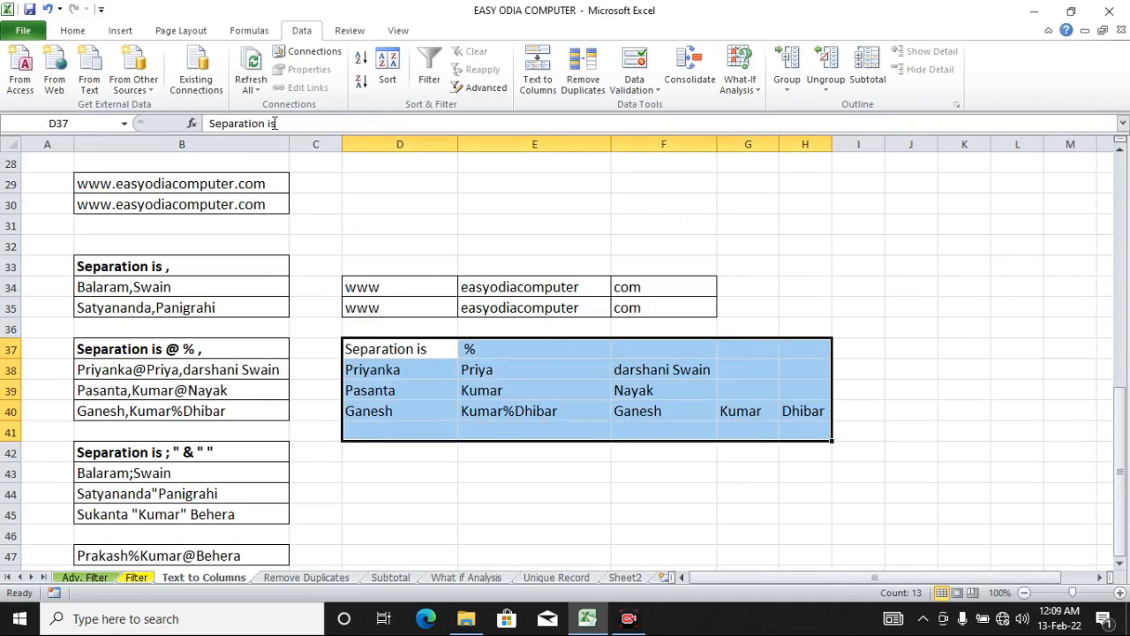
{"action": "left_click", "coordinate": [71, 31]}
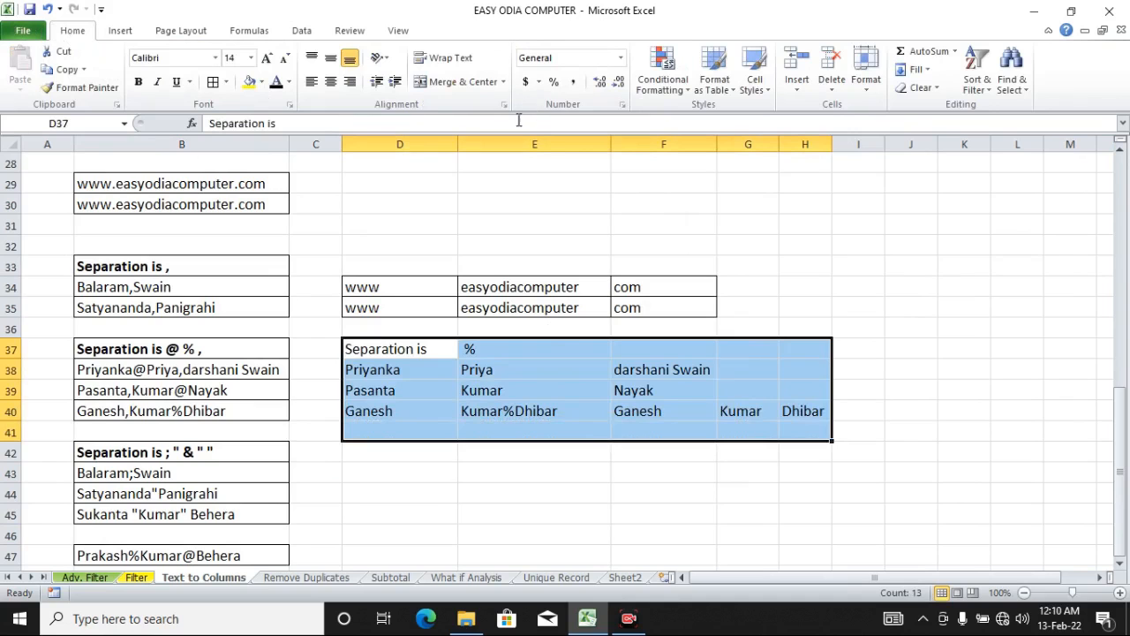
{"action": "left_click", "coordinate": [213, 81]}
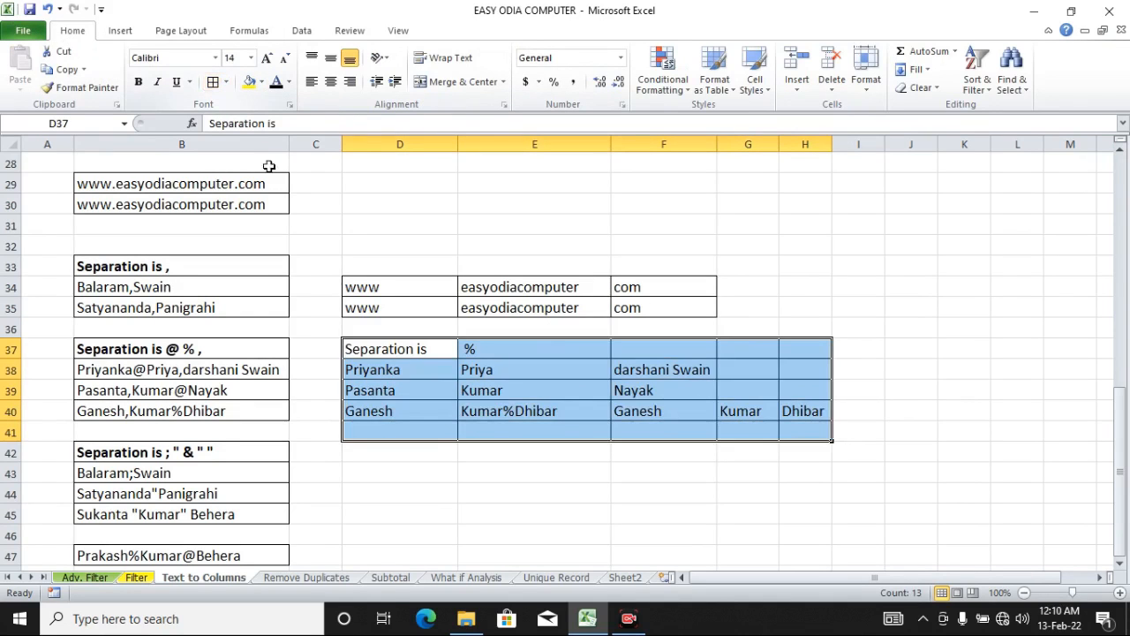
{"action": "left_click", "coordinate": [535, 491]}
Step: Open Text to Columns for B43:B45 and set the delimiters to Semicolon and Other '"', turning Comma off
{"action": "scroll", "coordinate": [198, 481], "scroll_direction": "down", "scroll_amount": 1}
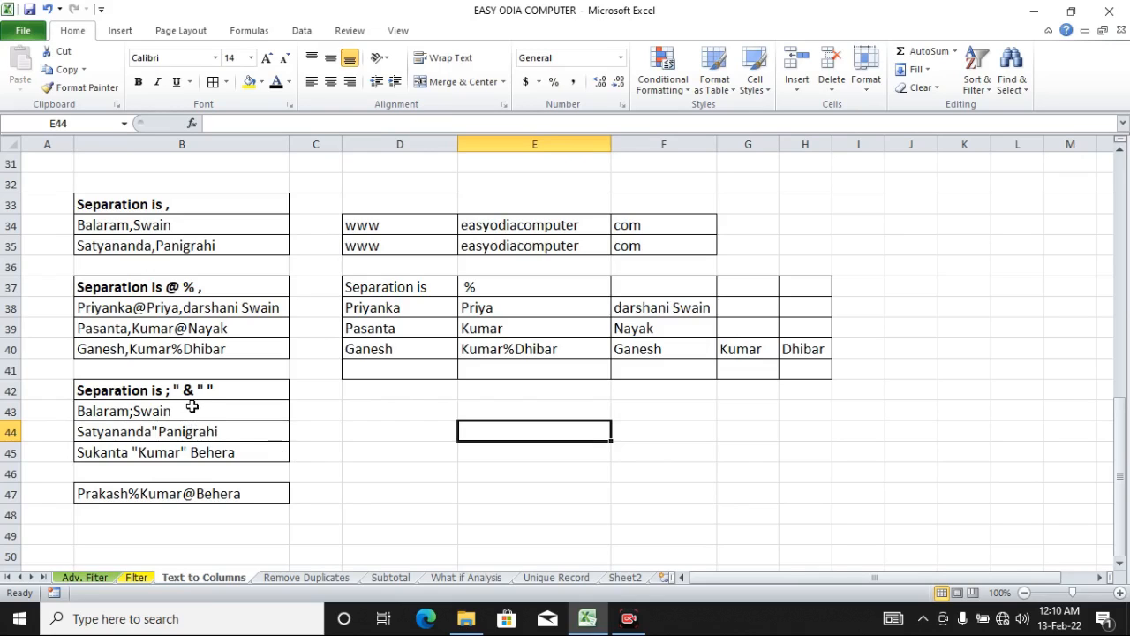
{"action": "left_click_drag", "start_coordinate": [194, 407], "coordinate": [196, 452]}
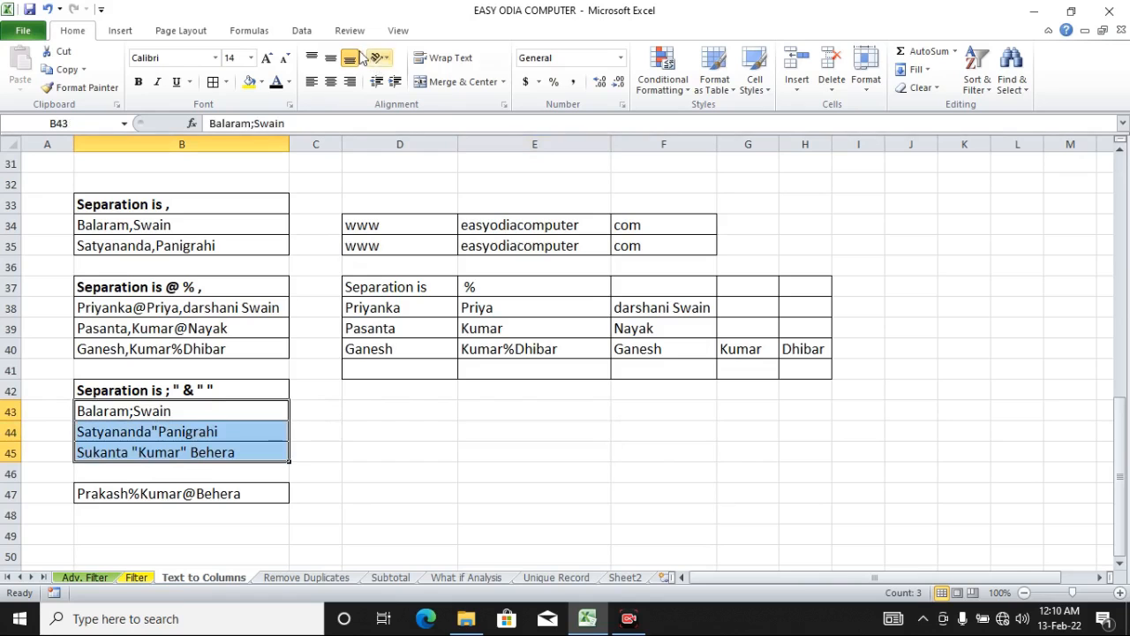
{"action": "left_click", "coordinate": [302, 30]}
{"action": "left_click", "coordinate": [552, 96]}
{"action": "left_click", "coordinate": [960, 476]}
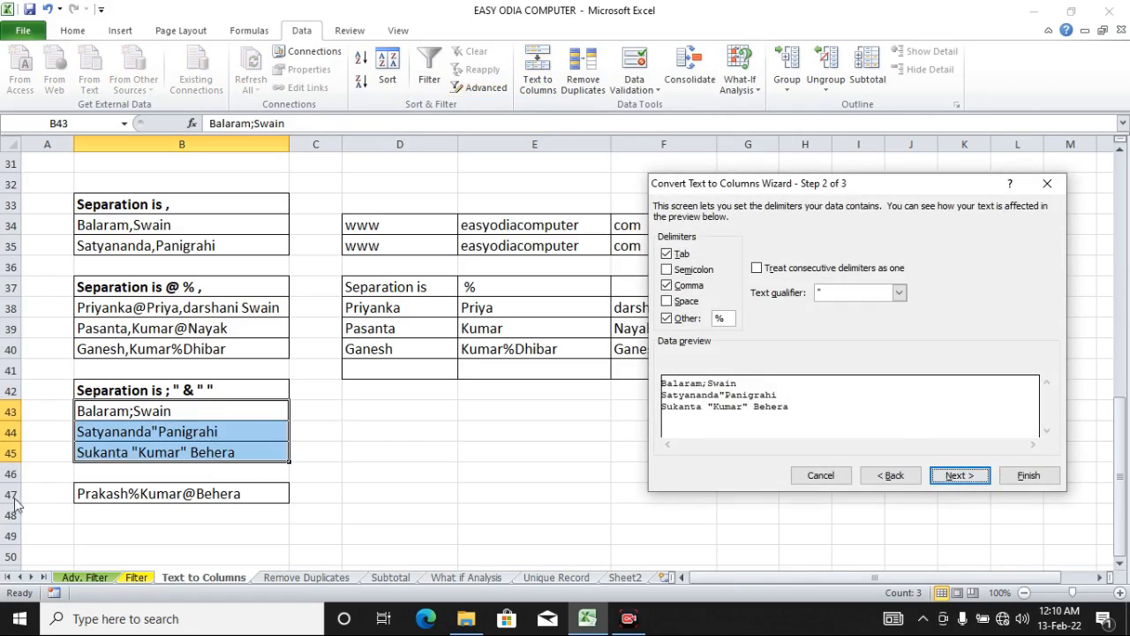
{"action": "left_click", "coordinate": [666, 269]}
{"action": "left_click", "coordinate": [668, 285]}
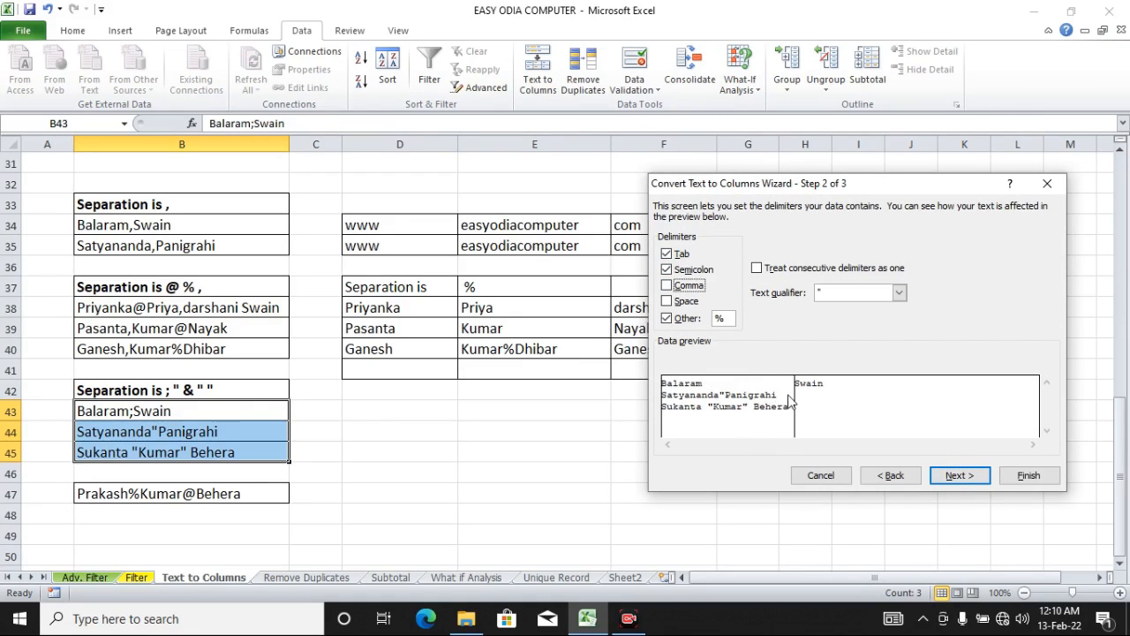
{"action": "double_click", "coordinate": [719, 318]}
{"action": "type", "text": "\""}
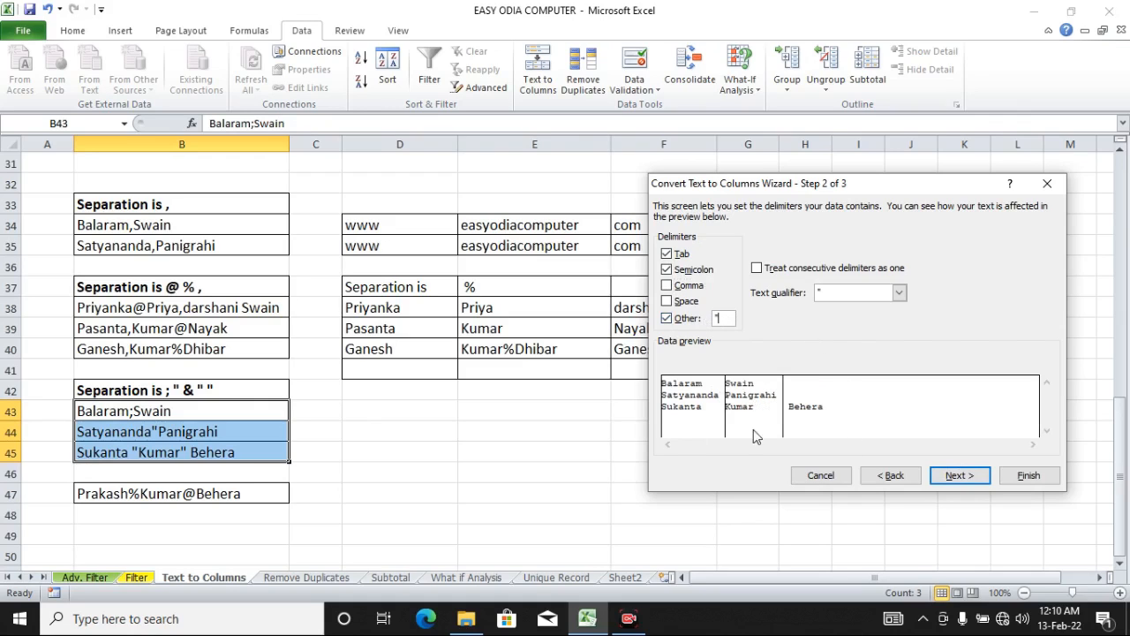
Step: Set the destination to cell D43 and finish the split
{"action": "left_click", "coordinate": [956, 475]}
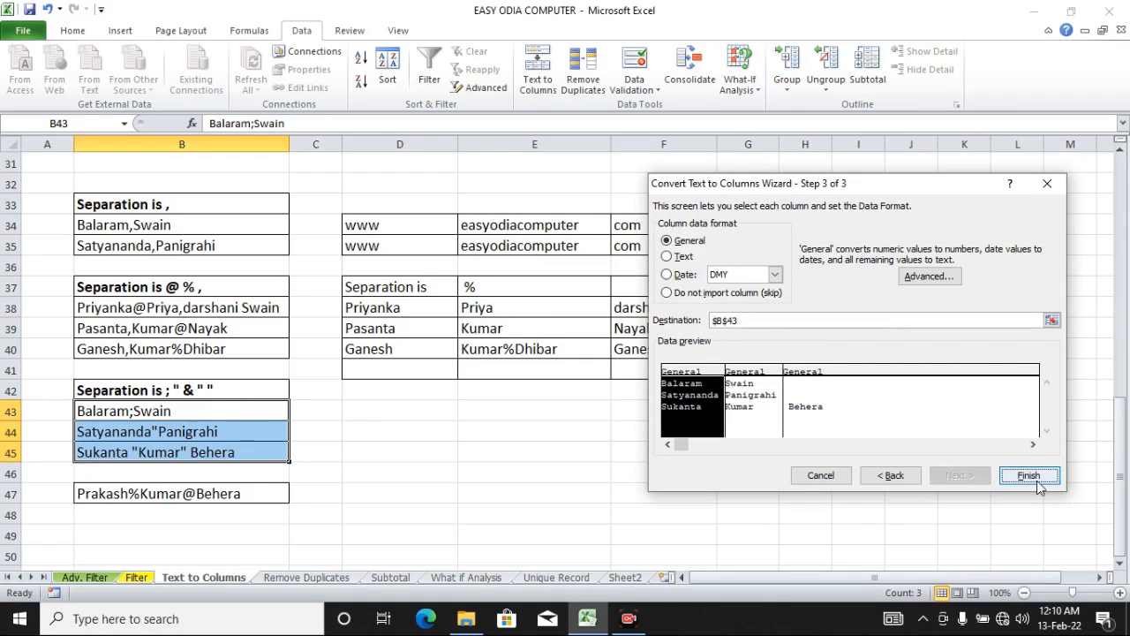
{"action": "left_click_drag", "start_coordinate": [755, 321], "coordinate": [706, 321]}
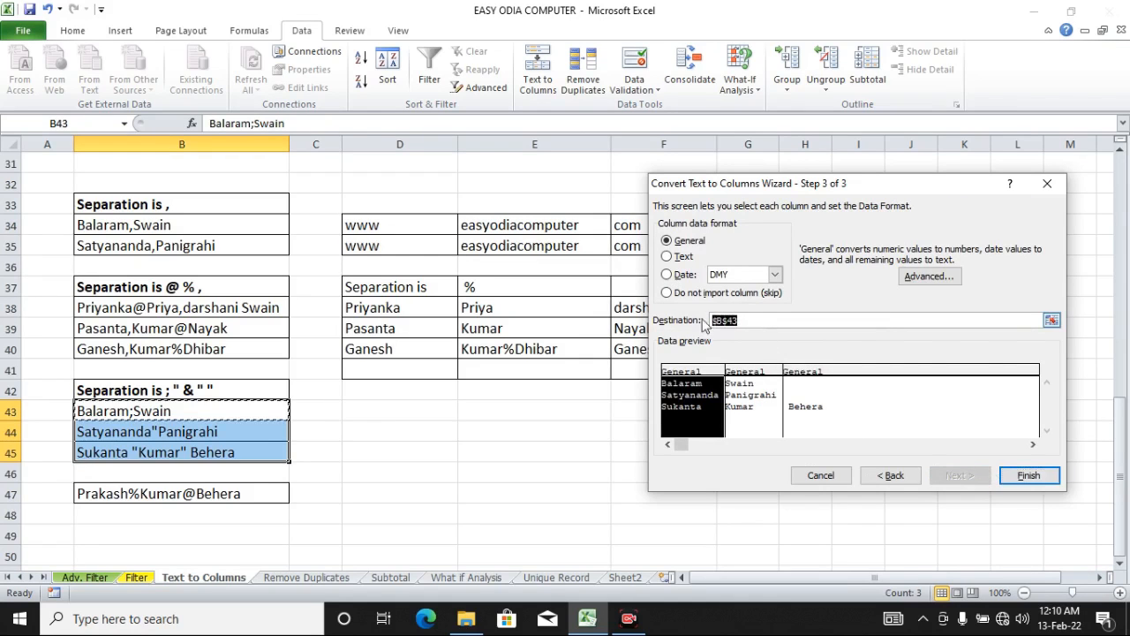
{"action": "key", "text": "BackSpace"}
{"action": "left_click", "coordinate": [421, 405]}
{"action": "left_click", "coordinate": [1027, 475]}
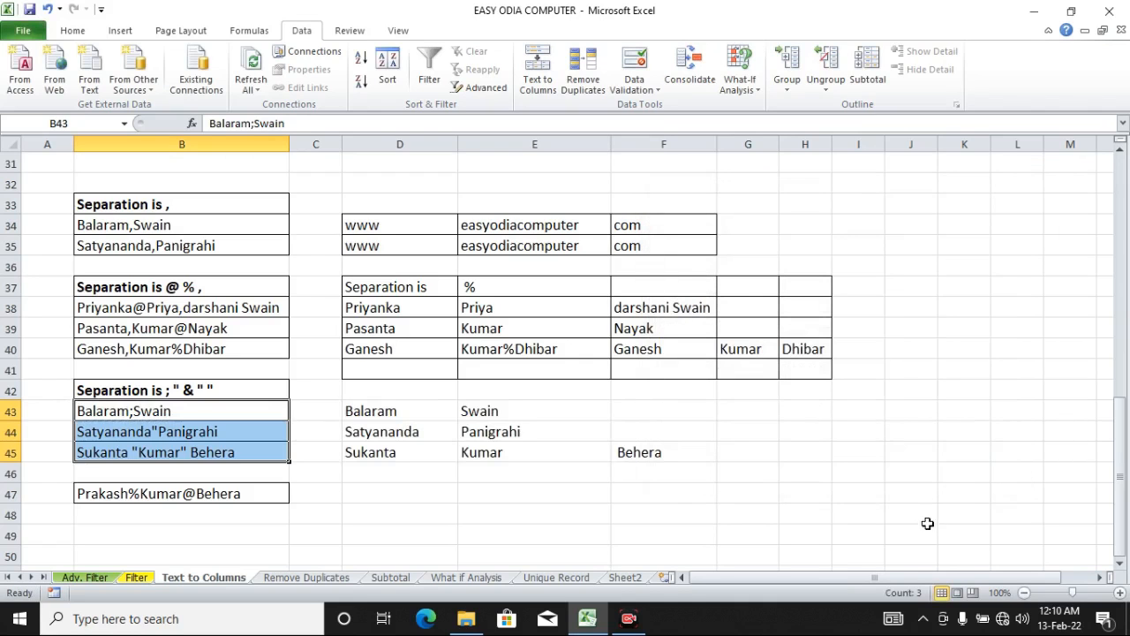
Step: Apply all borders to the split results in D43:F45
{"action": "left_click", "coordinate": [879, 525]}
{"action": "left_click_drag", "start_coordinate": [388, 411], "coordinate": [645, 455]}
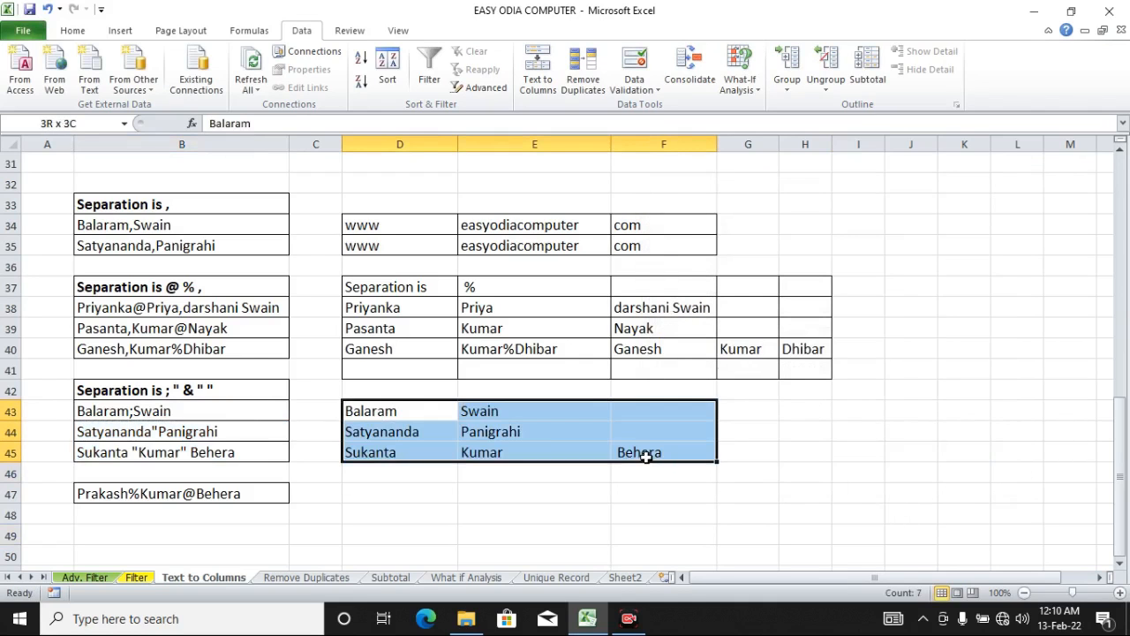
{"action": "left_click", "coordinate": [72, 30]}
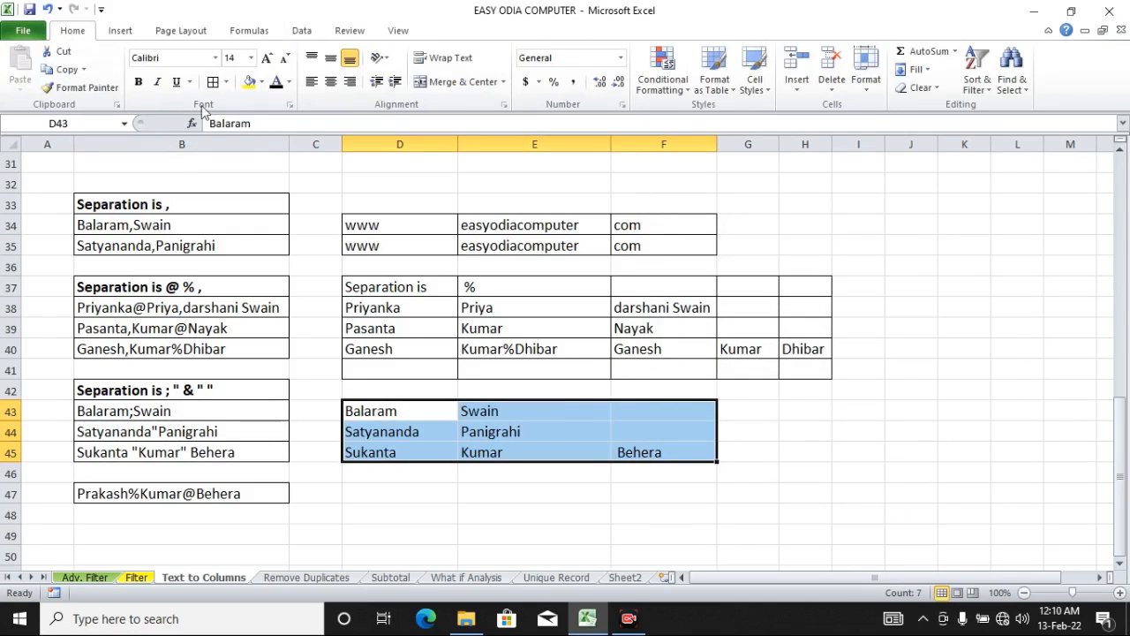
{"action": "left_click", "coordinate": [213, 81]}
{"action": "left_click", "coordinate": [704, 474]}
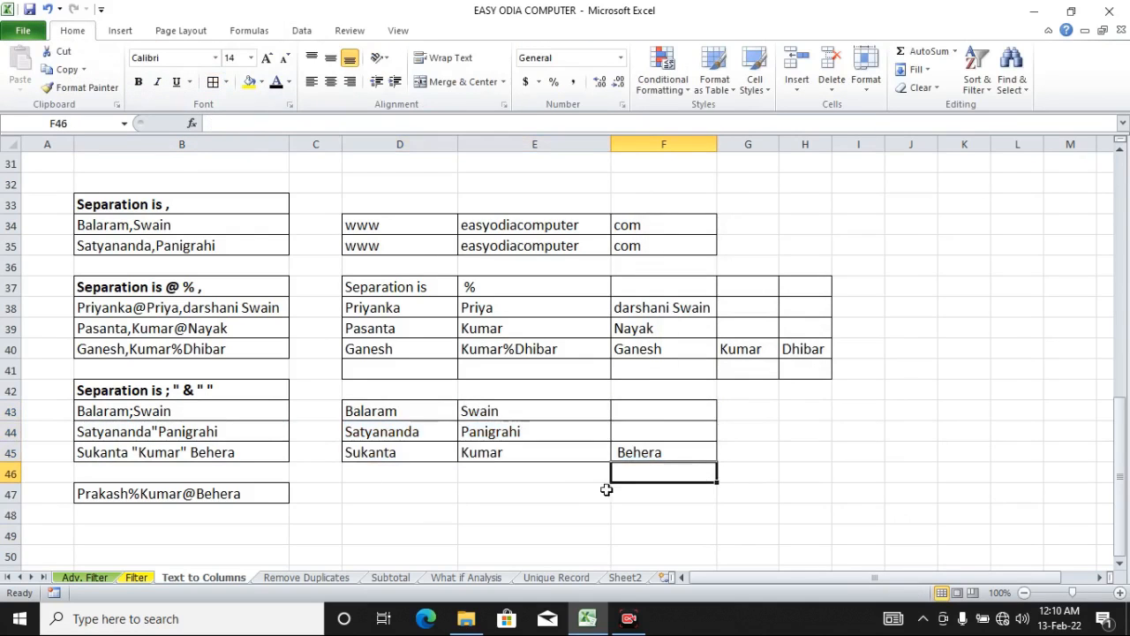
Step: Open Text to Columns for B47, turn off Semicolon, and set the Other delimiter to "%"
{"action": "left_click", "coordinate": [256, 491]}
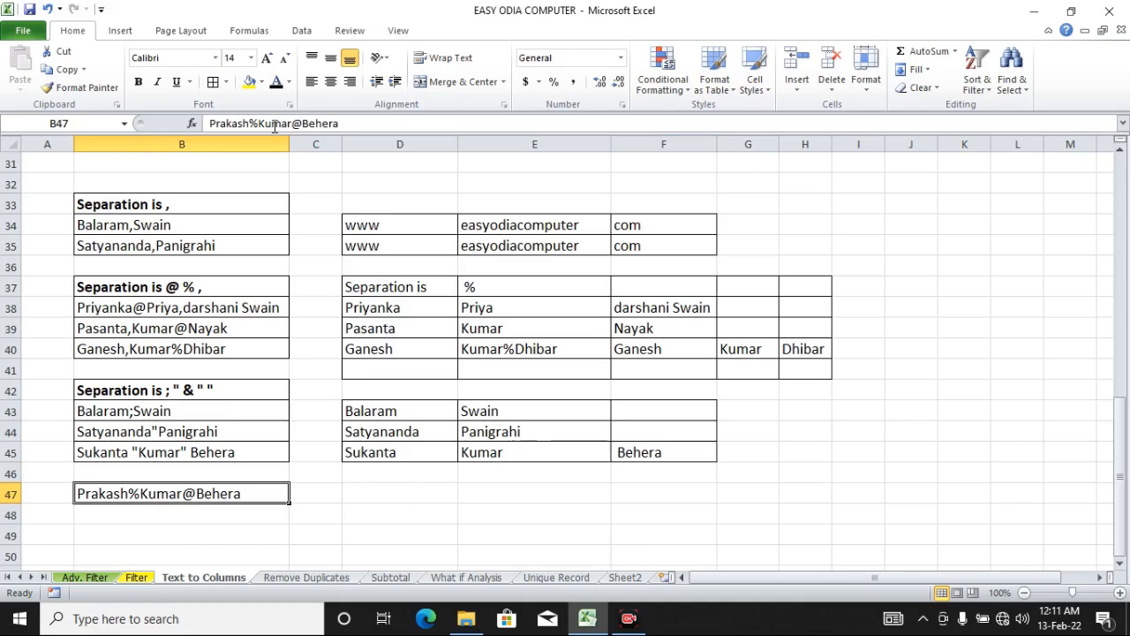
{"action": "left_click", "coordinate": [301, 32]}
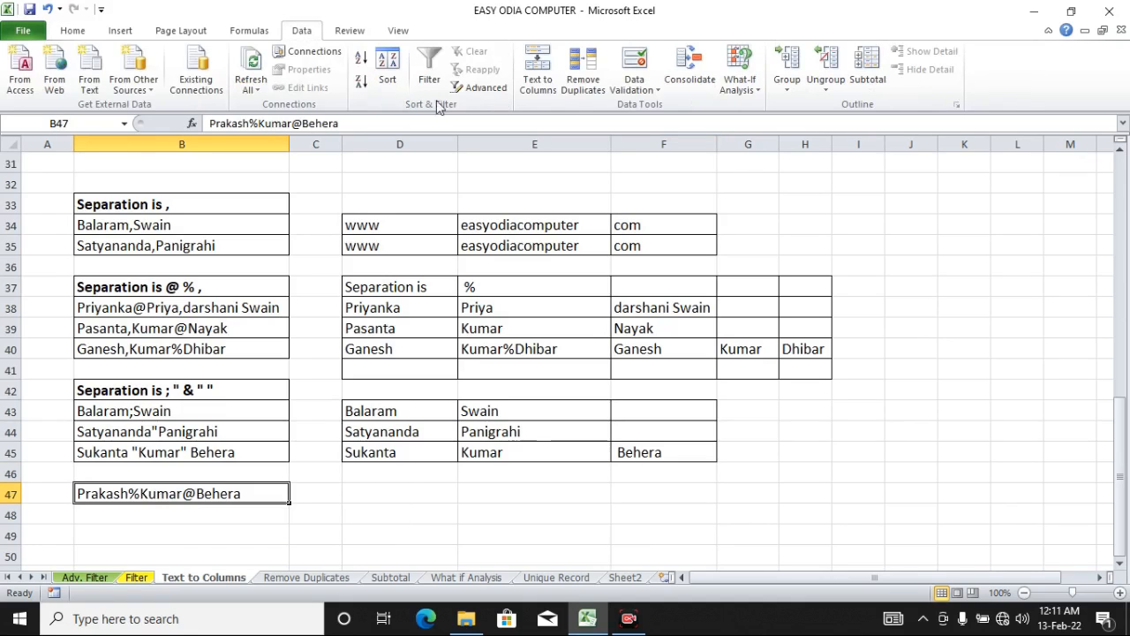
{"action": "left_click", "coordinate": [538, 71]}
{"action": "left_click", "coordinate": [979, 479]}
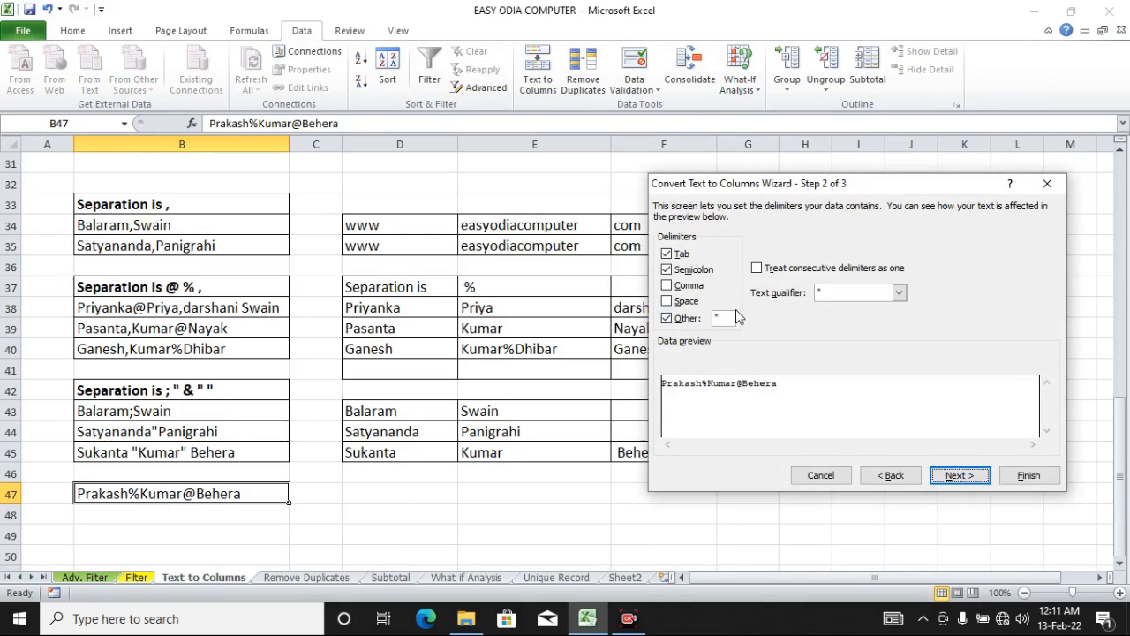
{"action": "left_click", "coordinate": [668, 270]}
{"action": "left_click", "coordinate": [668, 271]}
{"action": "left_click", "coordinate": [724, 317]}
{"action": "type", "text": "%"}
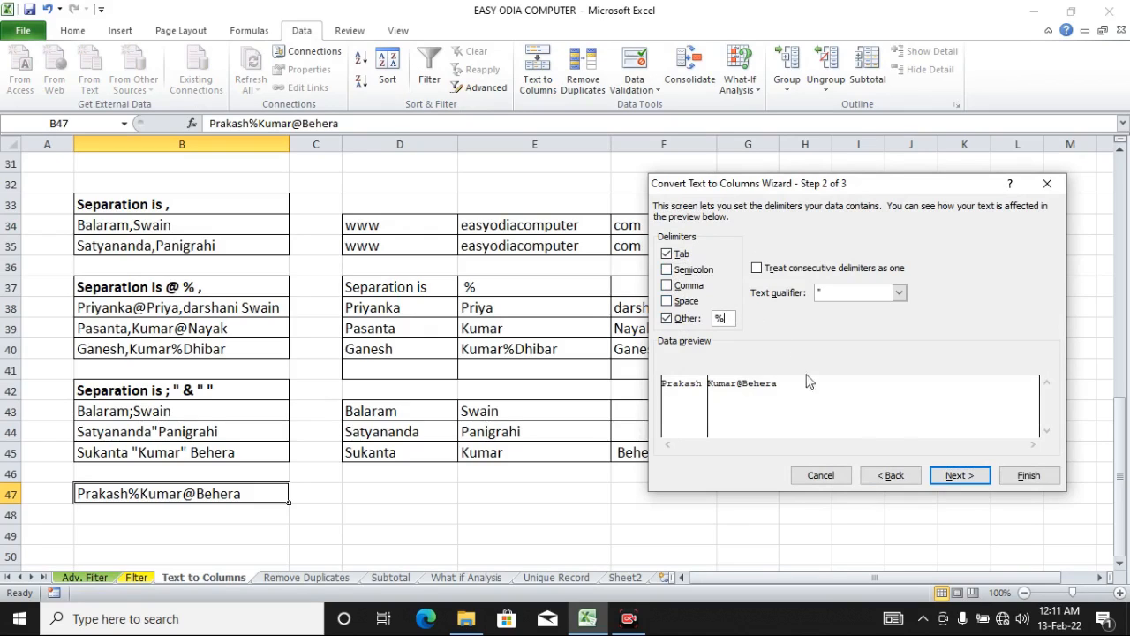
Step: Set the destination to cell D47 and finish the split
{"action": "left_click", "coordinate": [958, 475]}
{"action": "left_click", "coordinate": [758, 321]}
{"action": "key", "text": "BackSpace"}
{"action": "key", "text": "BackSpace"}
{"action": "key", "text": "BackSpace"}
{"action": "key", "text": "BackSpace"}
{"action": "key", "text": "BackSpace"}
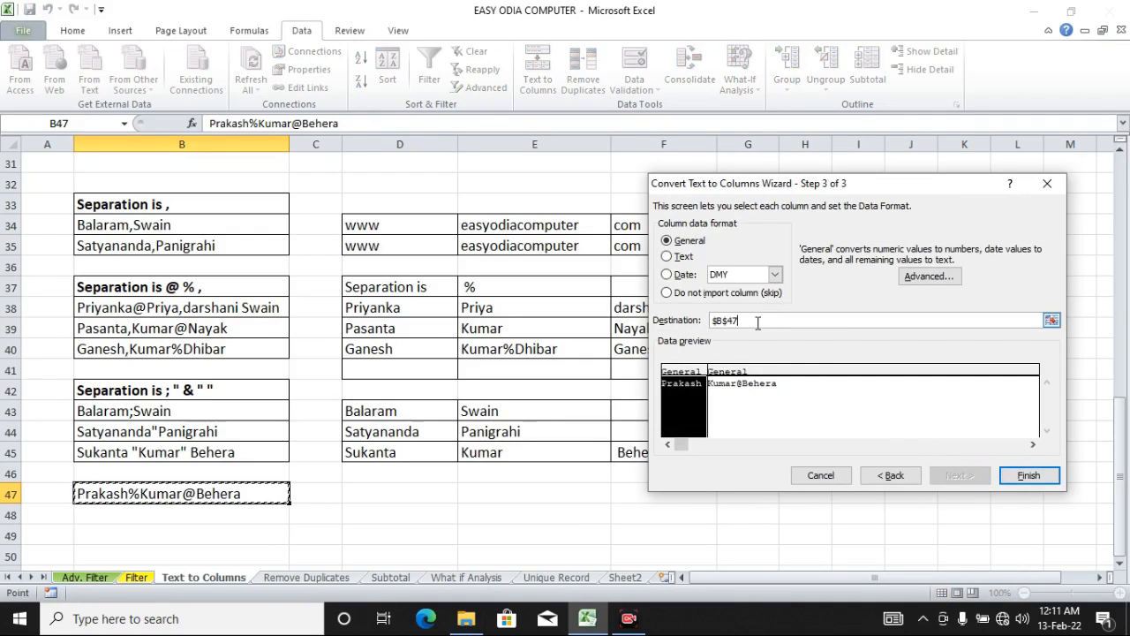
{"action": "left_click", "coordinate": [418, 491]}
{"action": "left_click", "coordinate": [1025, 475]}
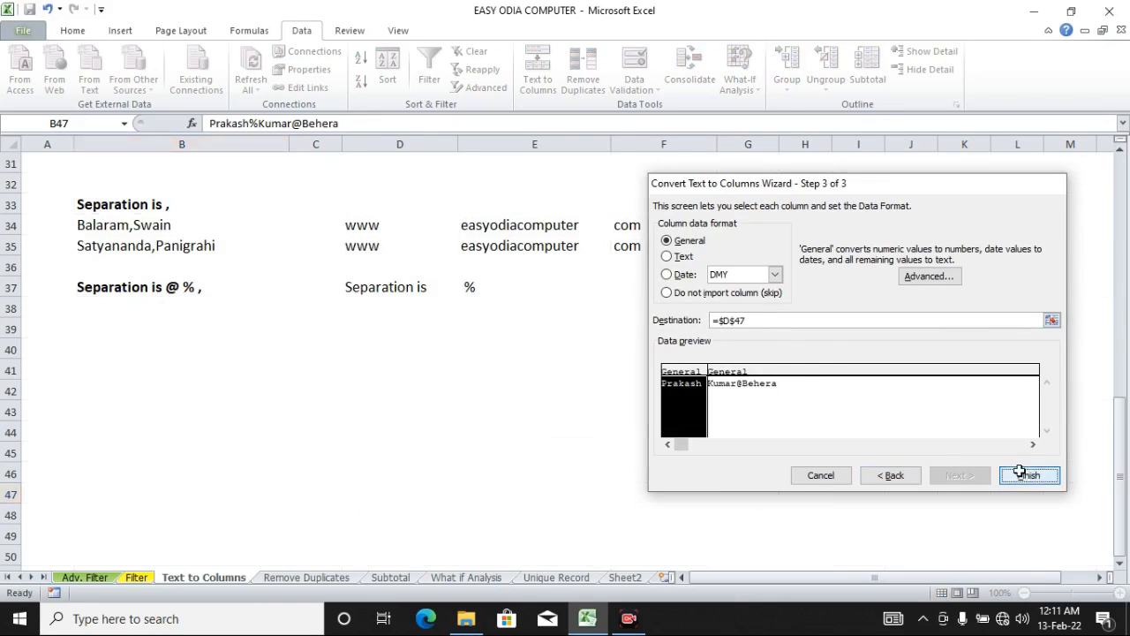
Step: Open Text to Columns for E47 and change the Other delimiter to "@"
{"action": "left_click", "coordinate": [559, 495]}
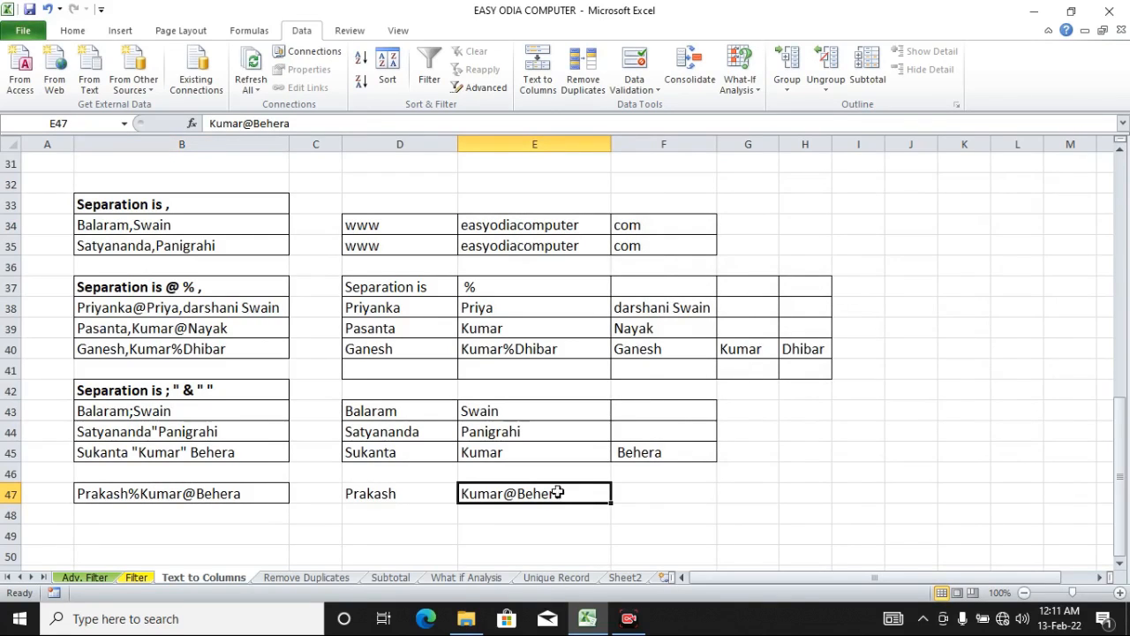
{"action": "left_click", "coordinate": [256, 493]}
{"action": "left_click", "coordinate": [530, 493]}
{"action": "left_click", "coordinate": [539, 75]}
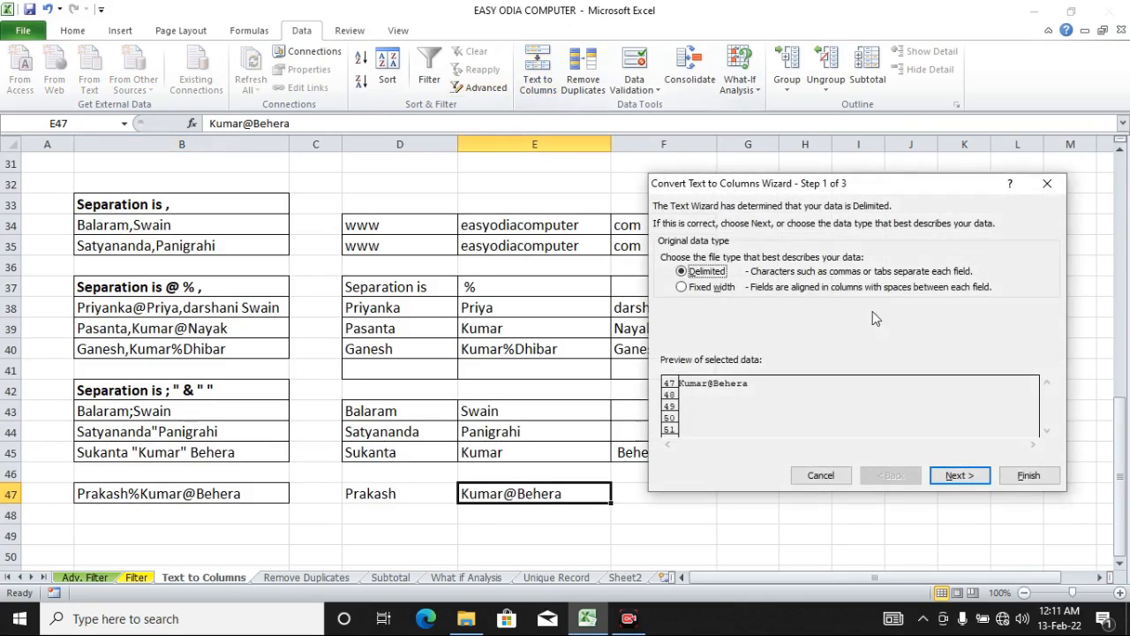
{"action": "left_click", "coordinate": [980, 477]}
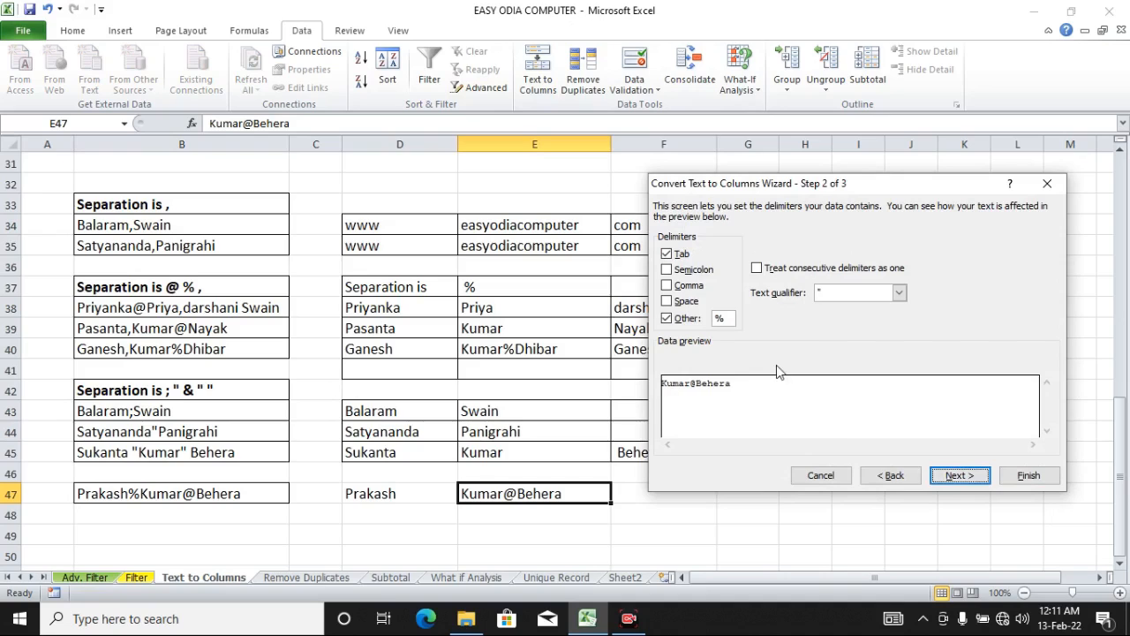
{"action": "left_click_drag", "start_coordinate": [729, 318], "coordinate": [709, 325]}
{"action": "type", "text": "@"}
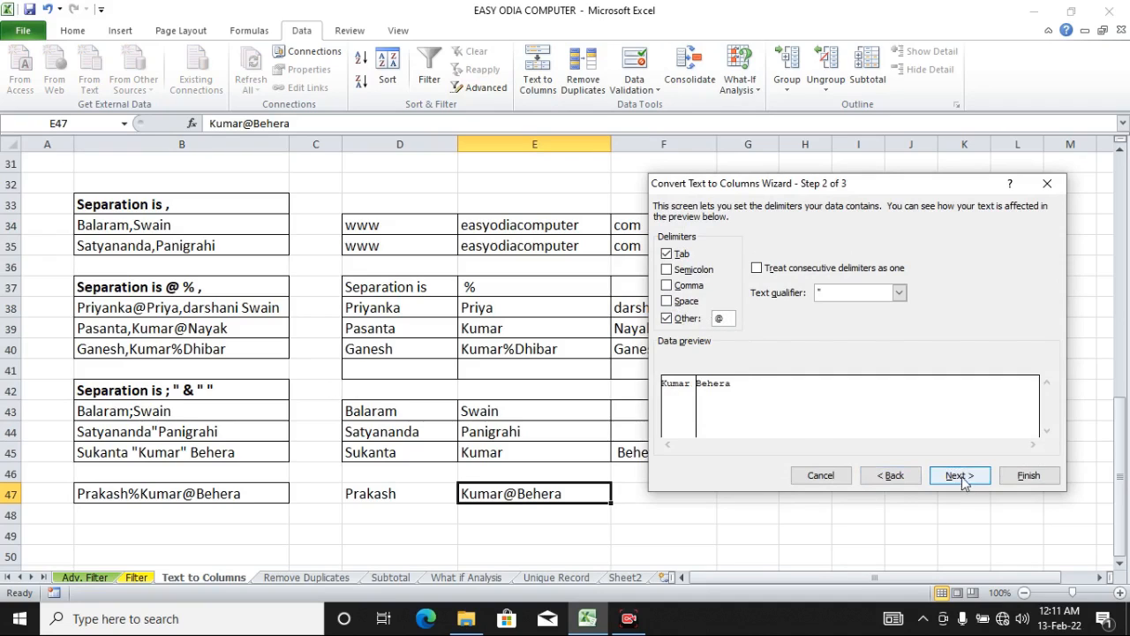
Step: Finish splitting E47 into place at its own cell
{"action": "left_click", "coordinate": [958, 477]}
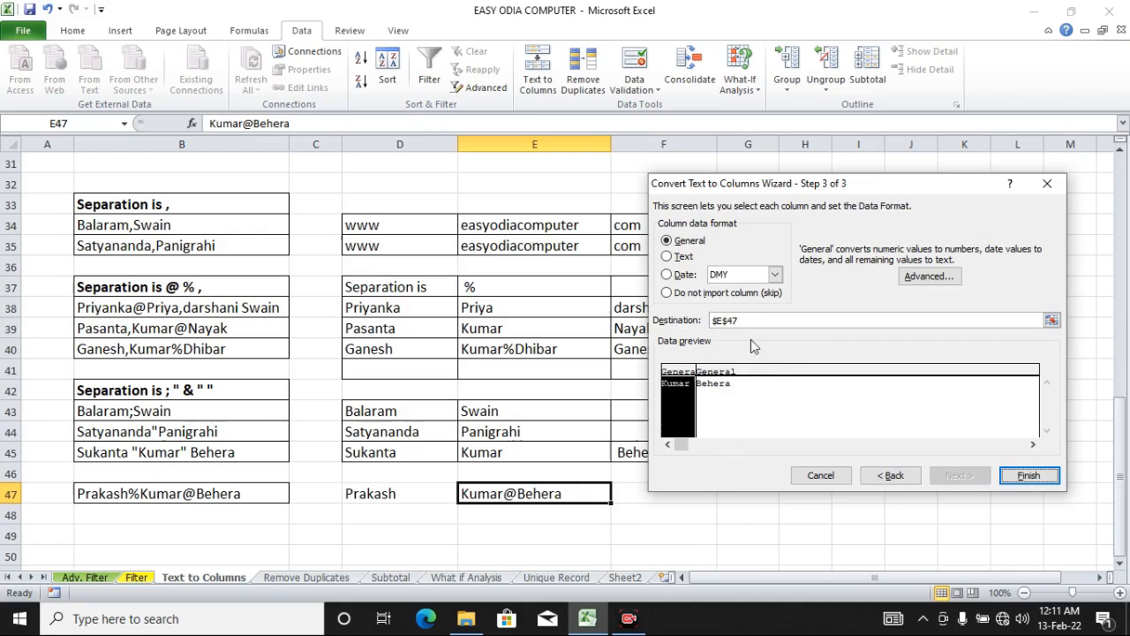
{"action": "left_click", "coordinate": [1027, 475]}
{"action": "left_click", "coordinate": [745, 512]}
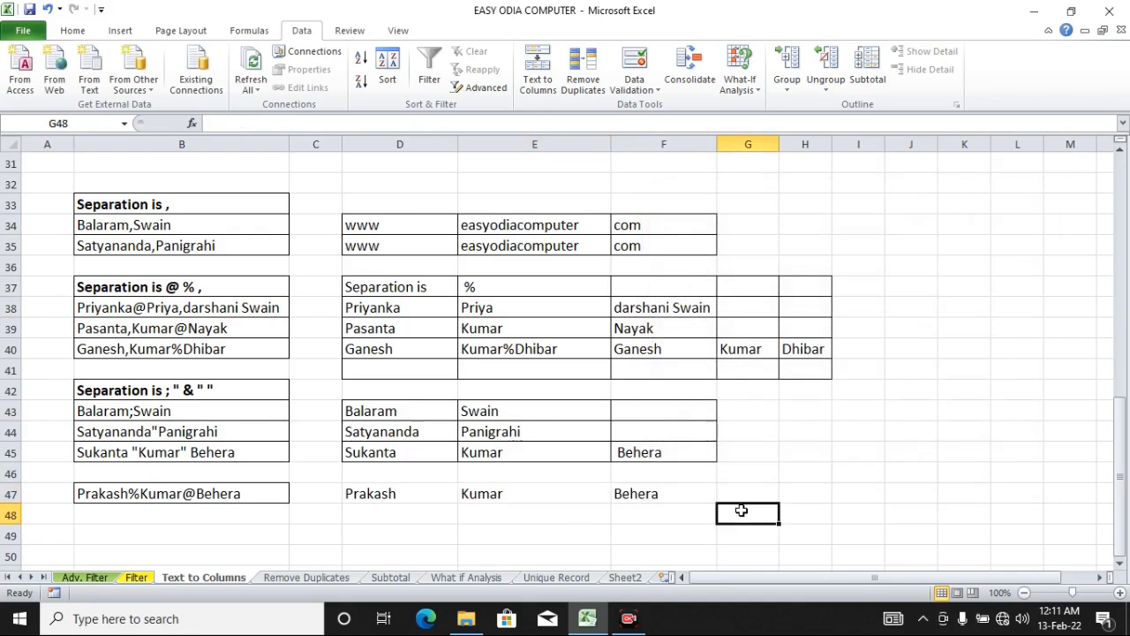
Step: Apply all borders to the split results in D47:F47
{"action": "left_click_drag", "start_coordinate": [385, 497], "coordinate": [631, 502]}
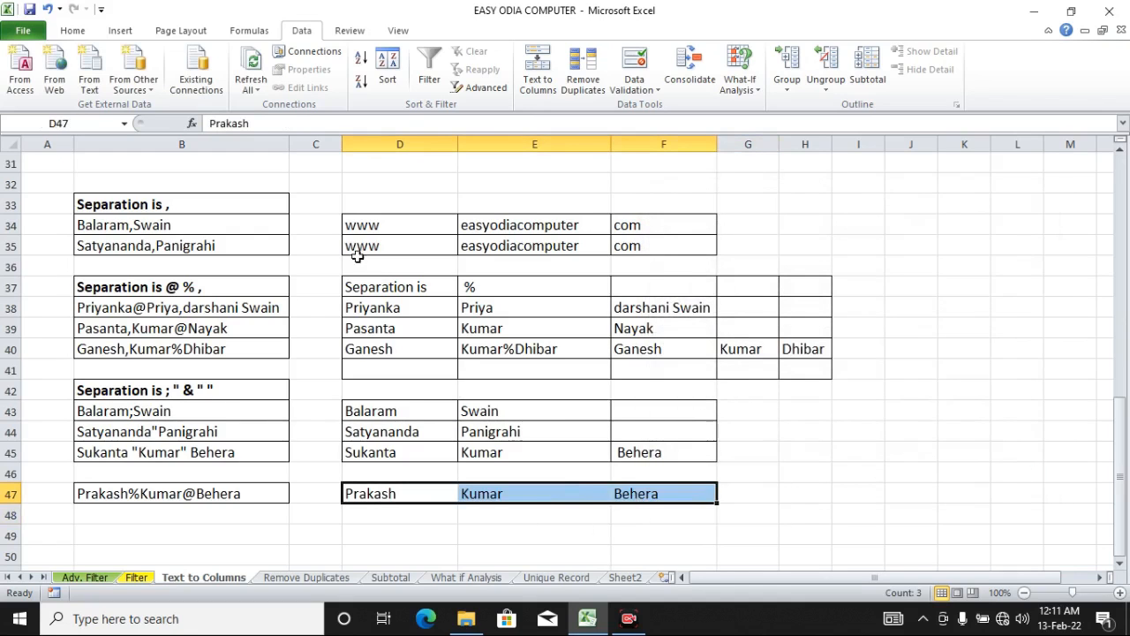
{"action": "left_click", "coordinate": [72, 30]}
{"action": "left_click", "coordinate": [213, 82]}
{"action": "left_click", "coordinate": [819, 536]}
{"action": "scroll", "coordinate": [819, 535], "scroll_direction": "down", "scroll_amount": 2}
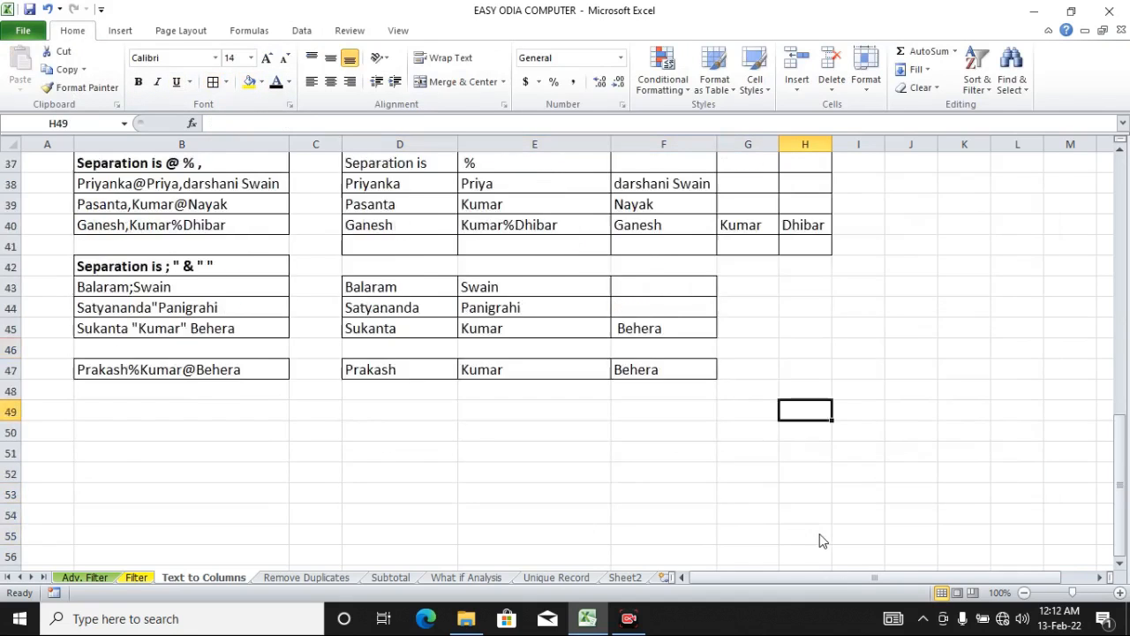
{"action": "scroll", "coordinate": [820, 539], "scroll_direction": "up", "scroll_amount": 3}
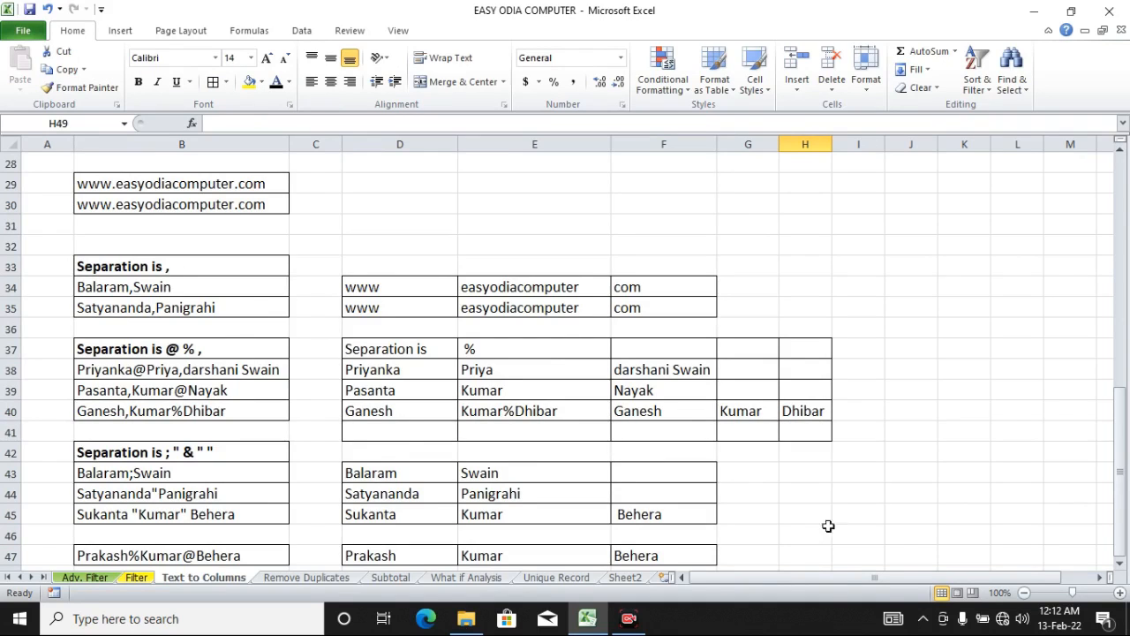
{"action": "scroll", "coordinate": [877, 473], "scroll_direction": "down", "scroll_amount": 2}
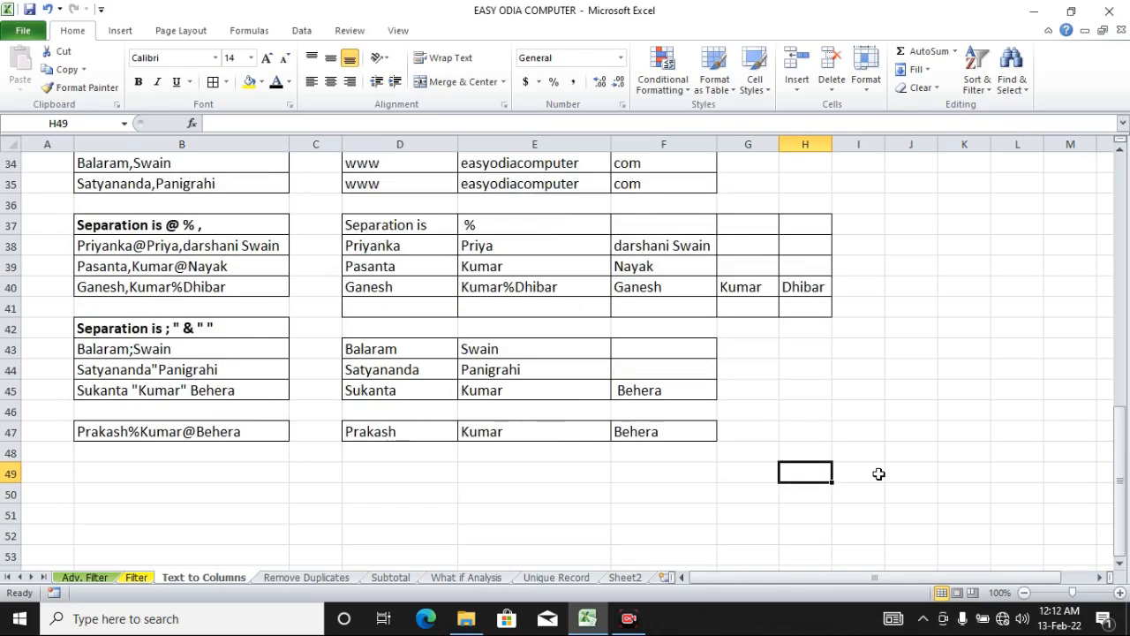
{"action": "scroll", "coordinate": [879, 474], "scroll_direction": "up", "scroll_amount": 11}
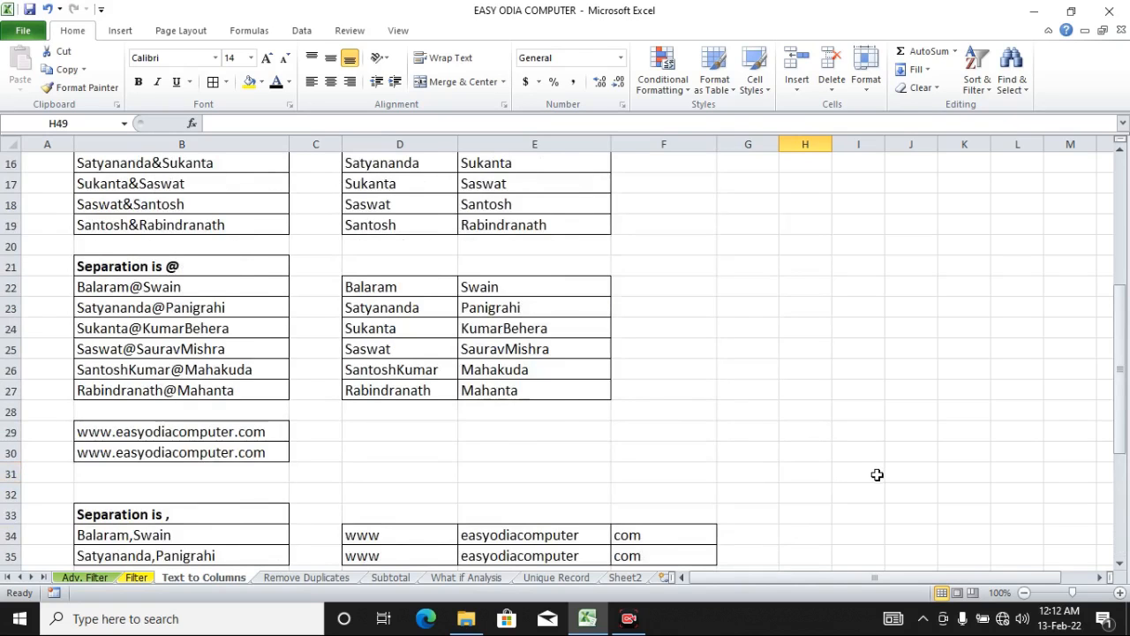